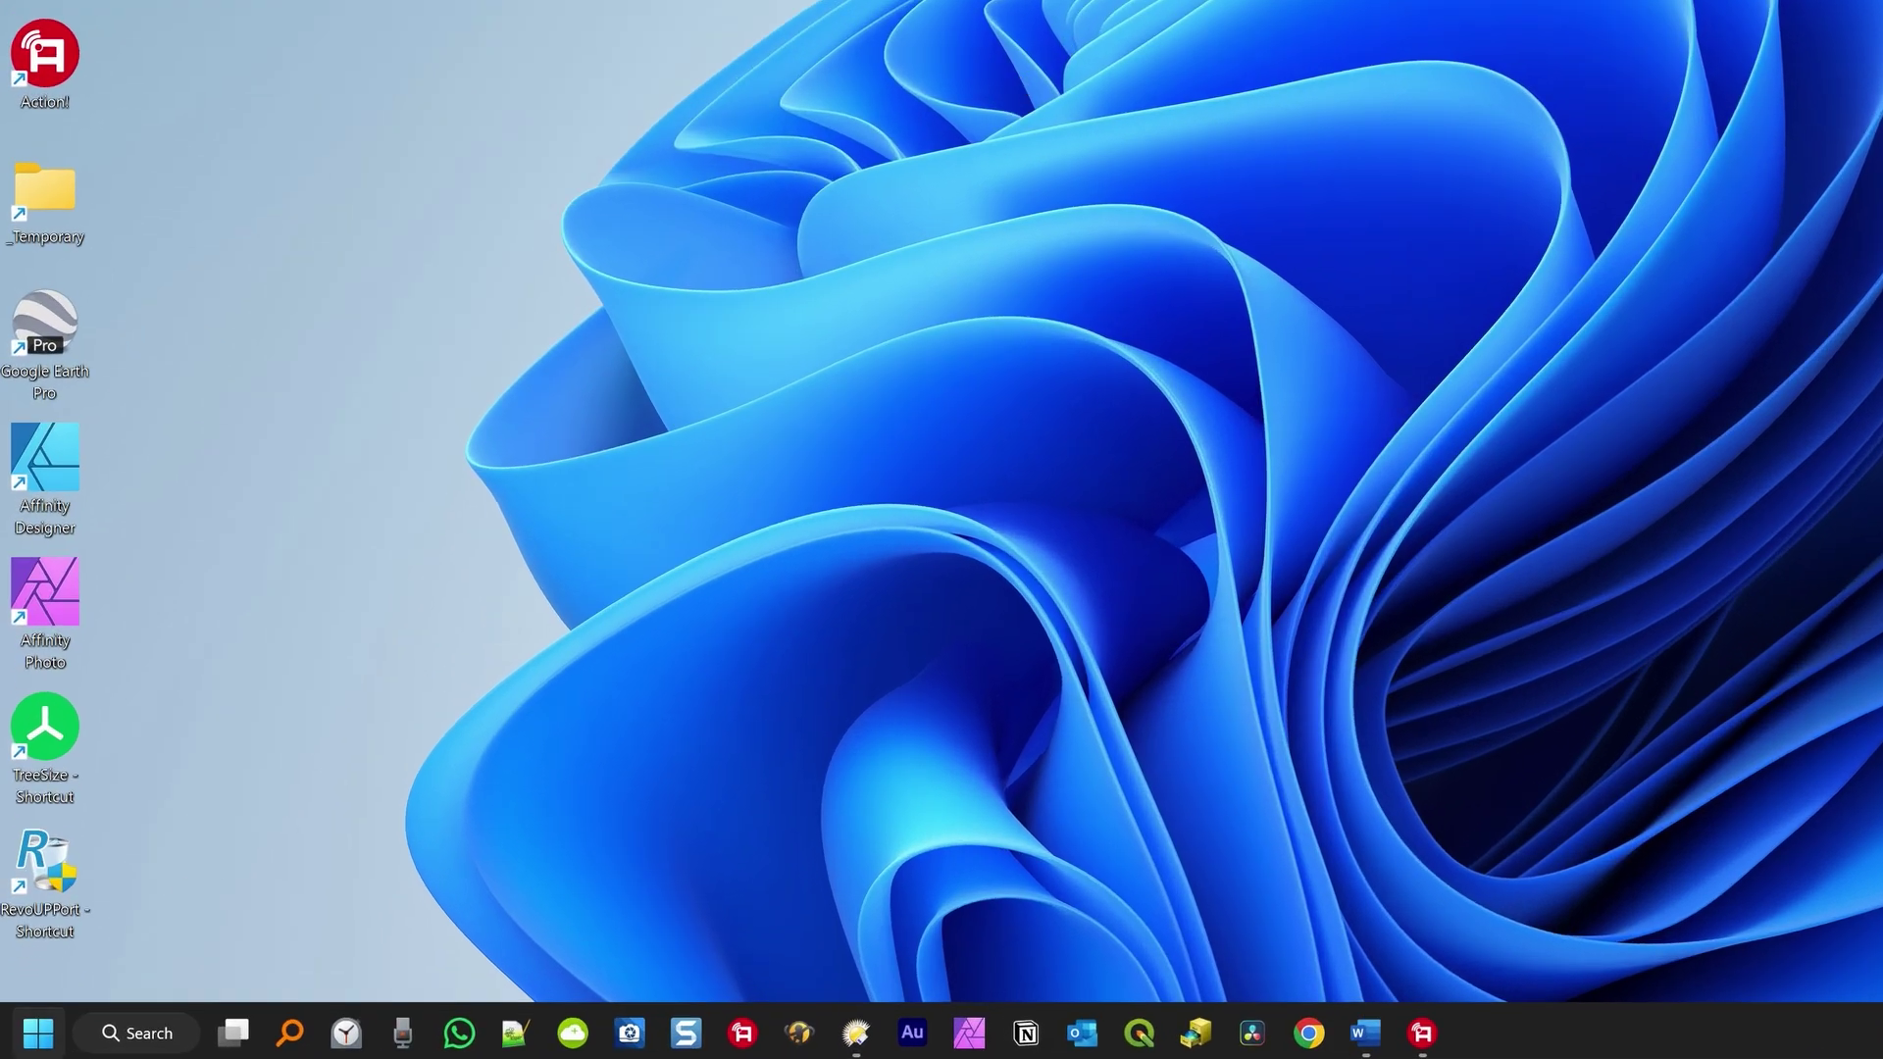
Search for the Brave app from Start and pin it to the taskbar.
click(27, 1037)
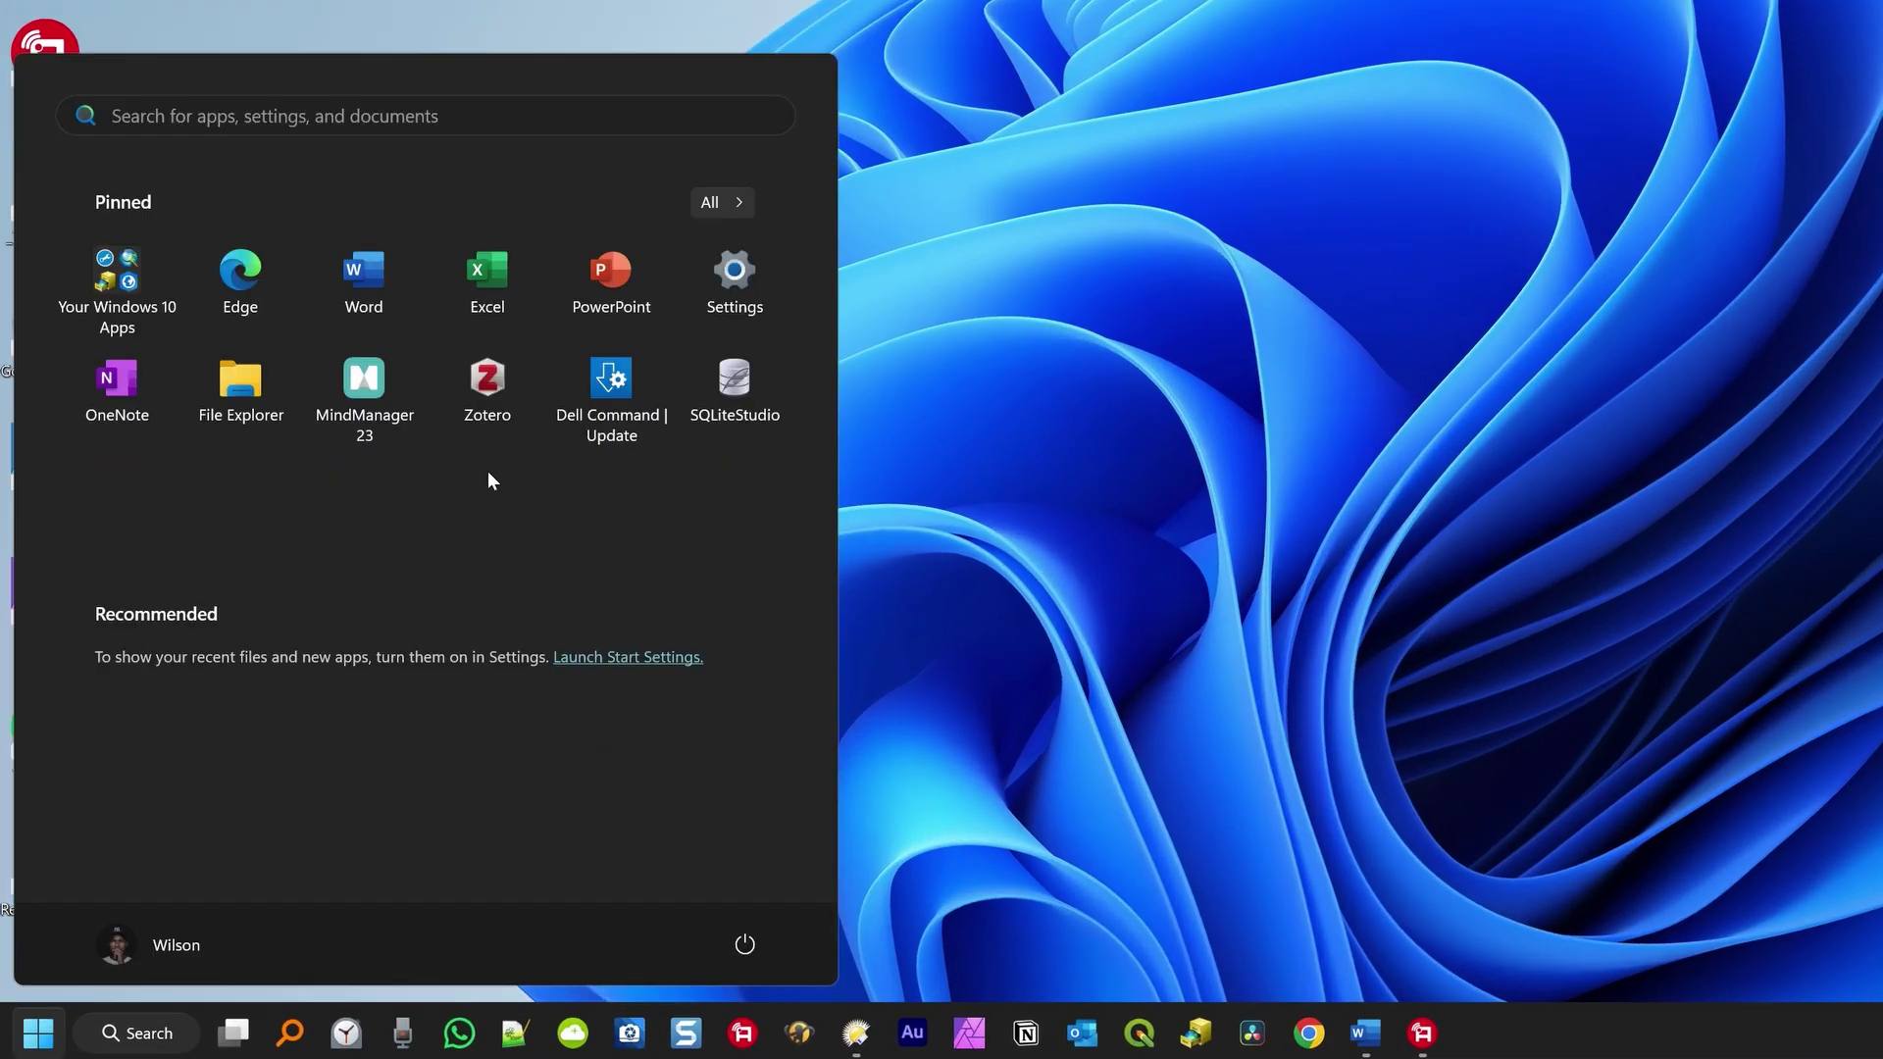
click(730, 202)
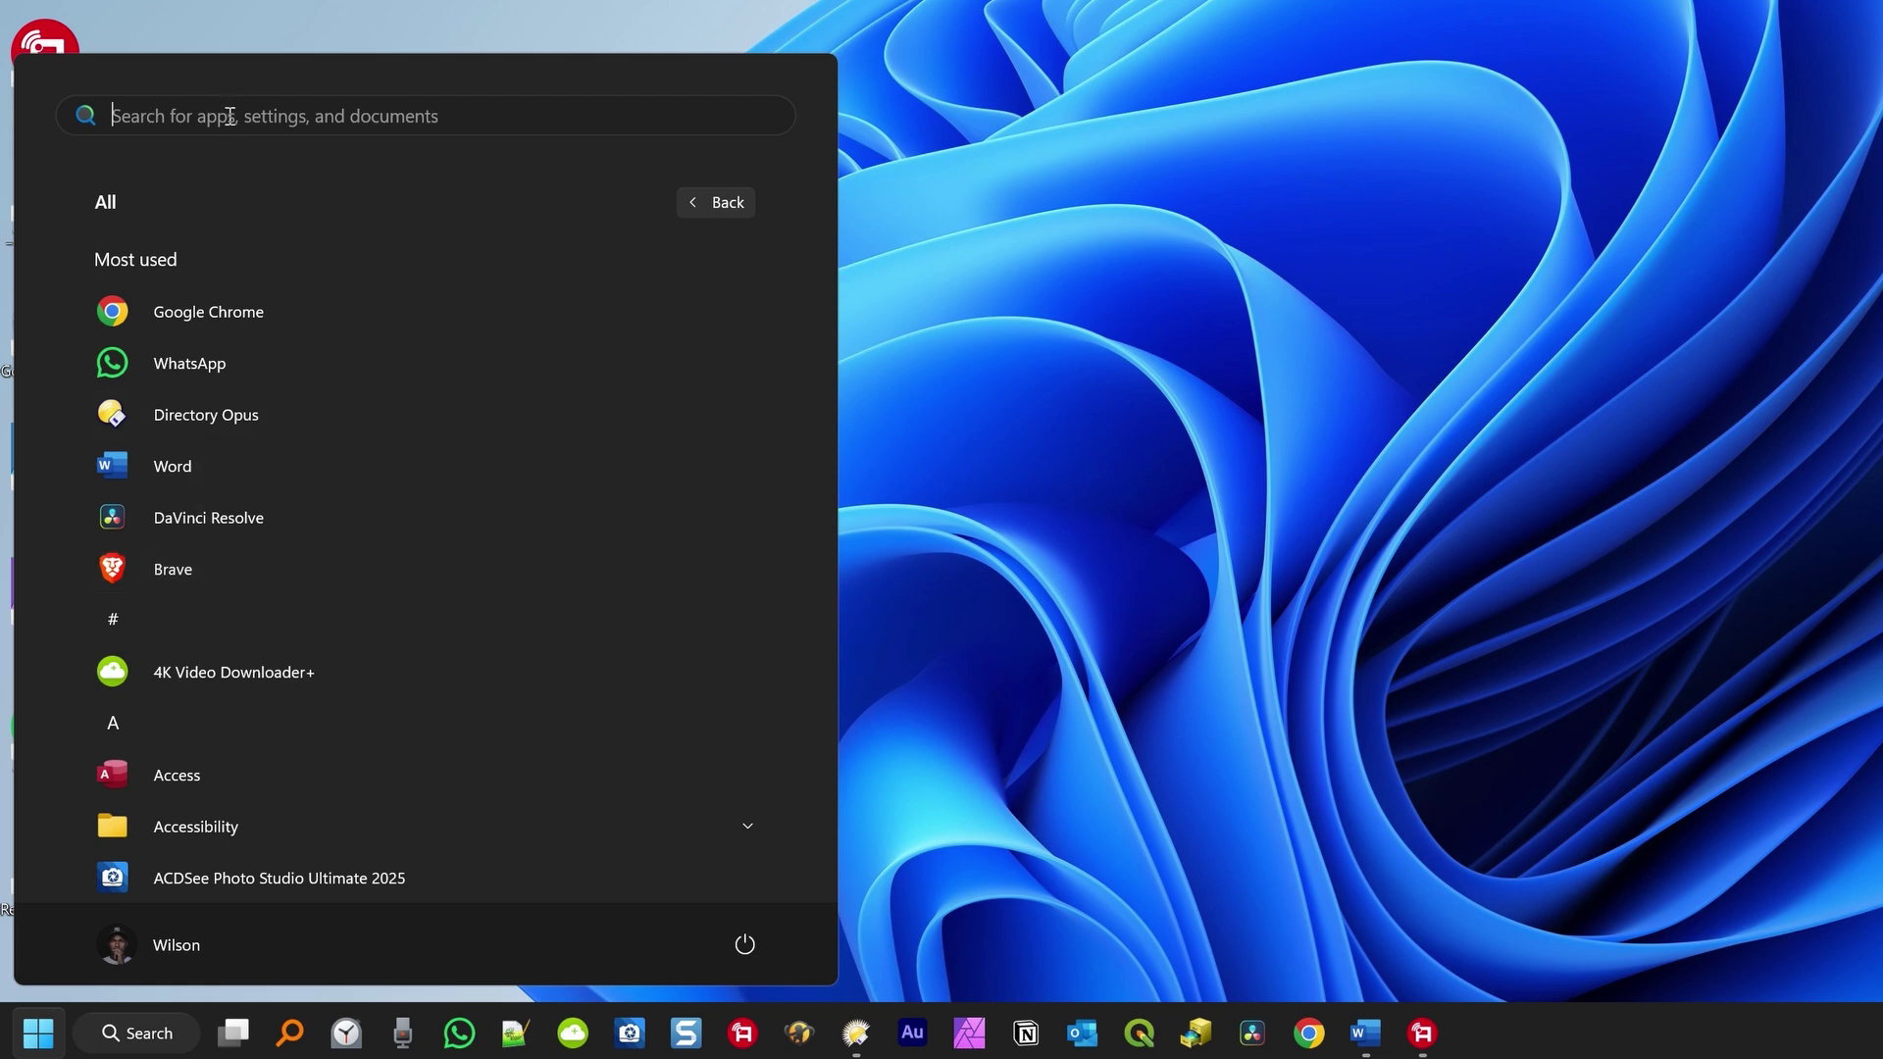
click(160, 115)
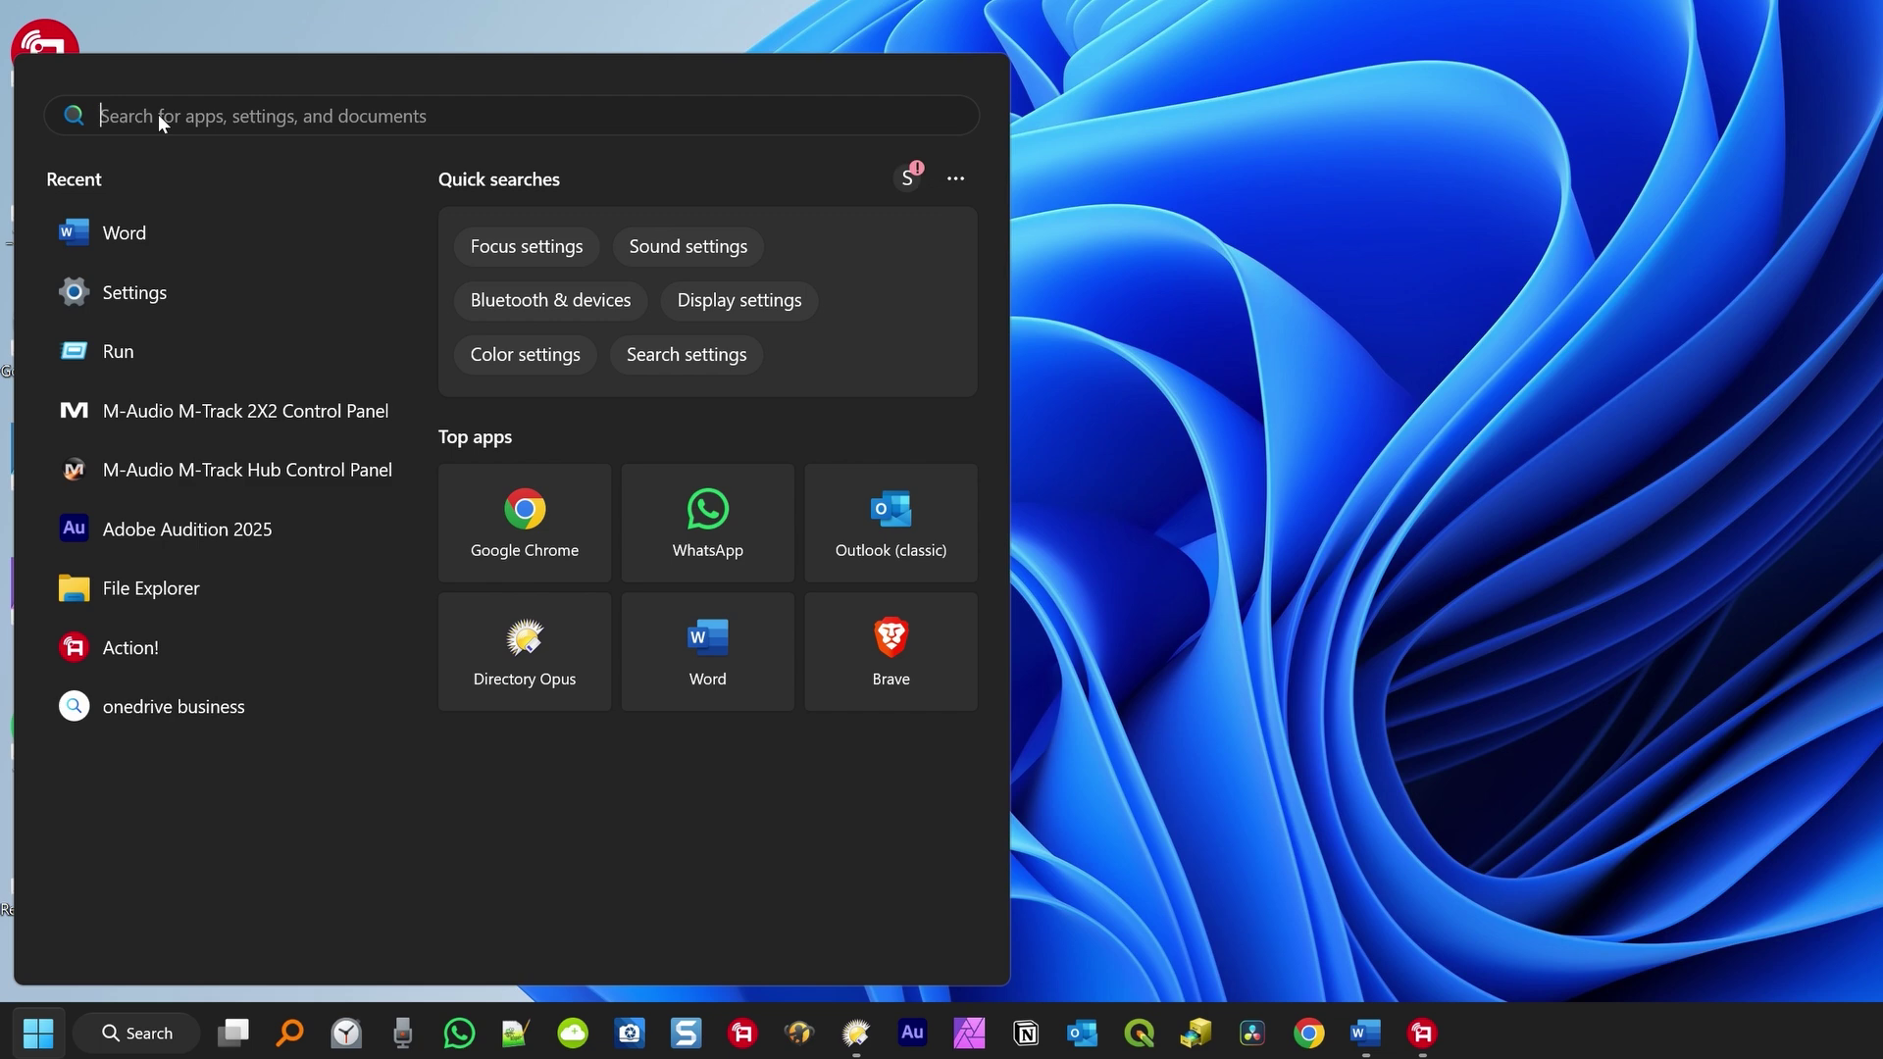
text(brave)
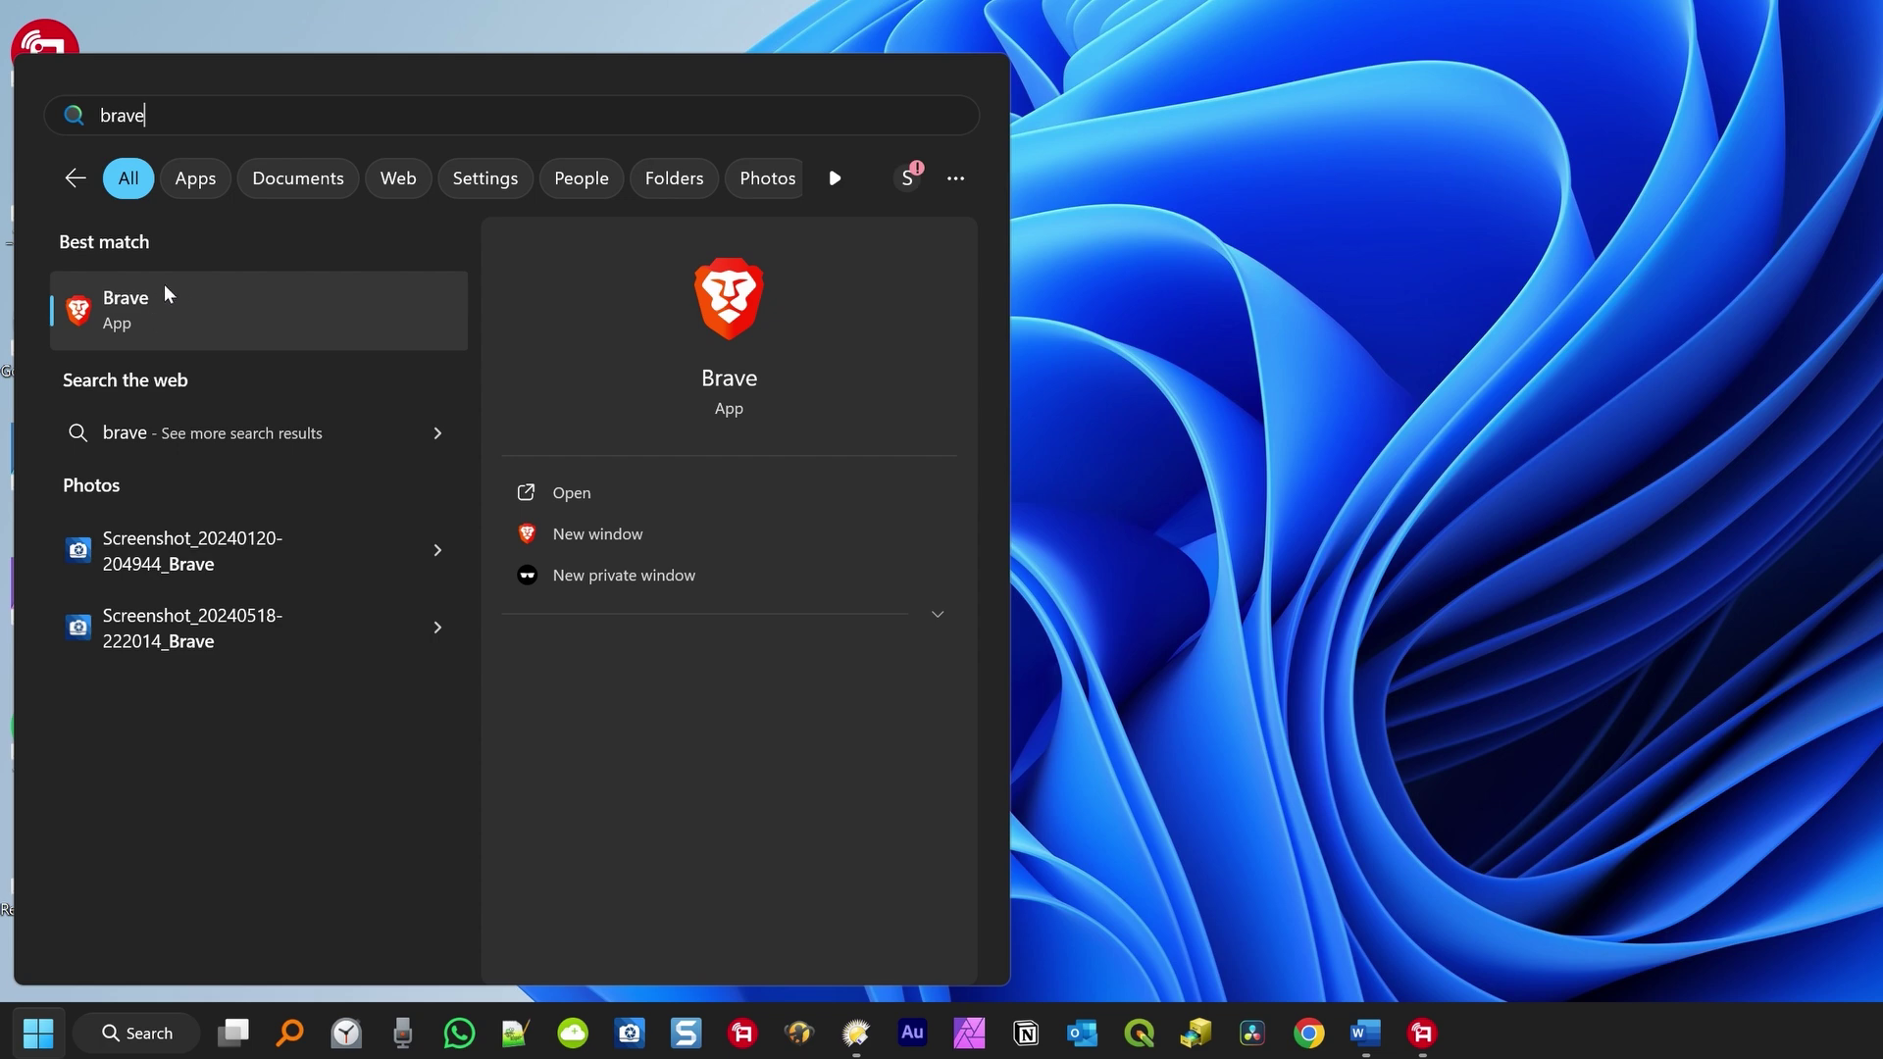
right_click(159, 313)
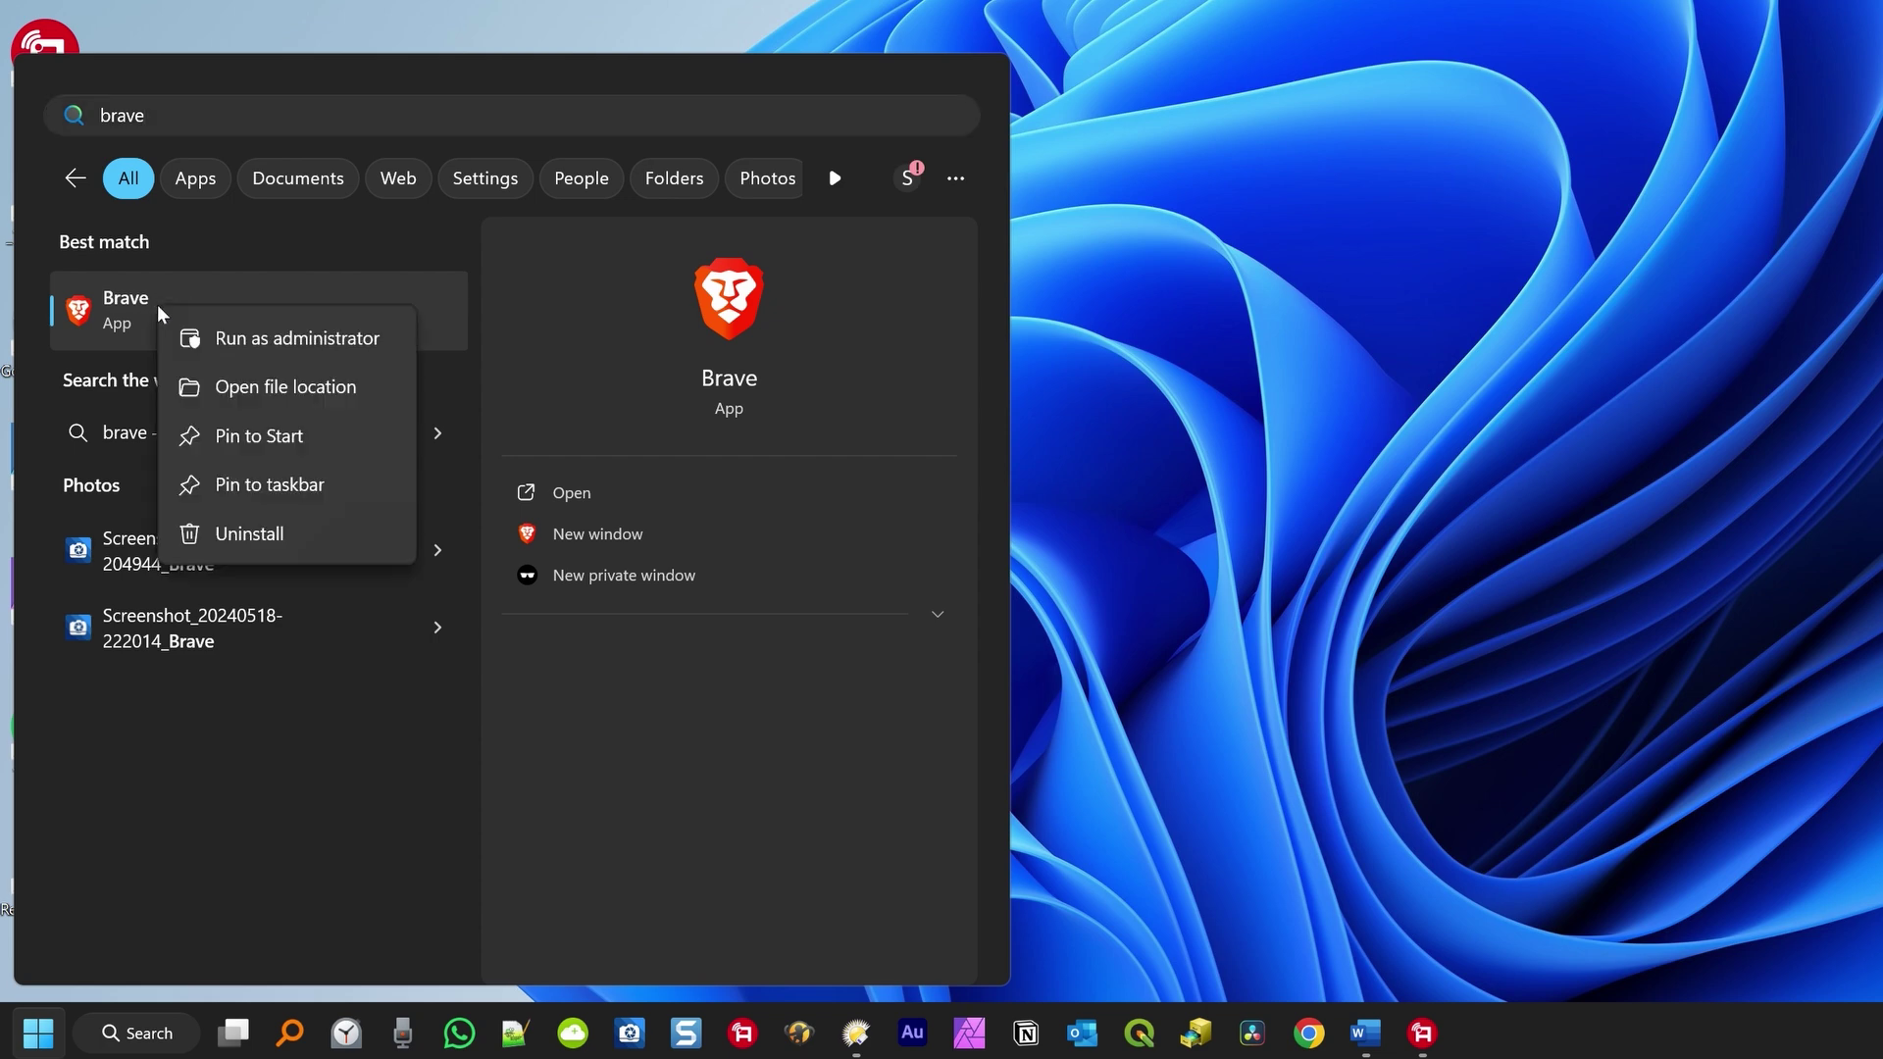
click(214, 484)
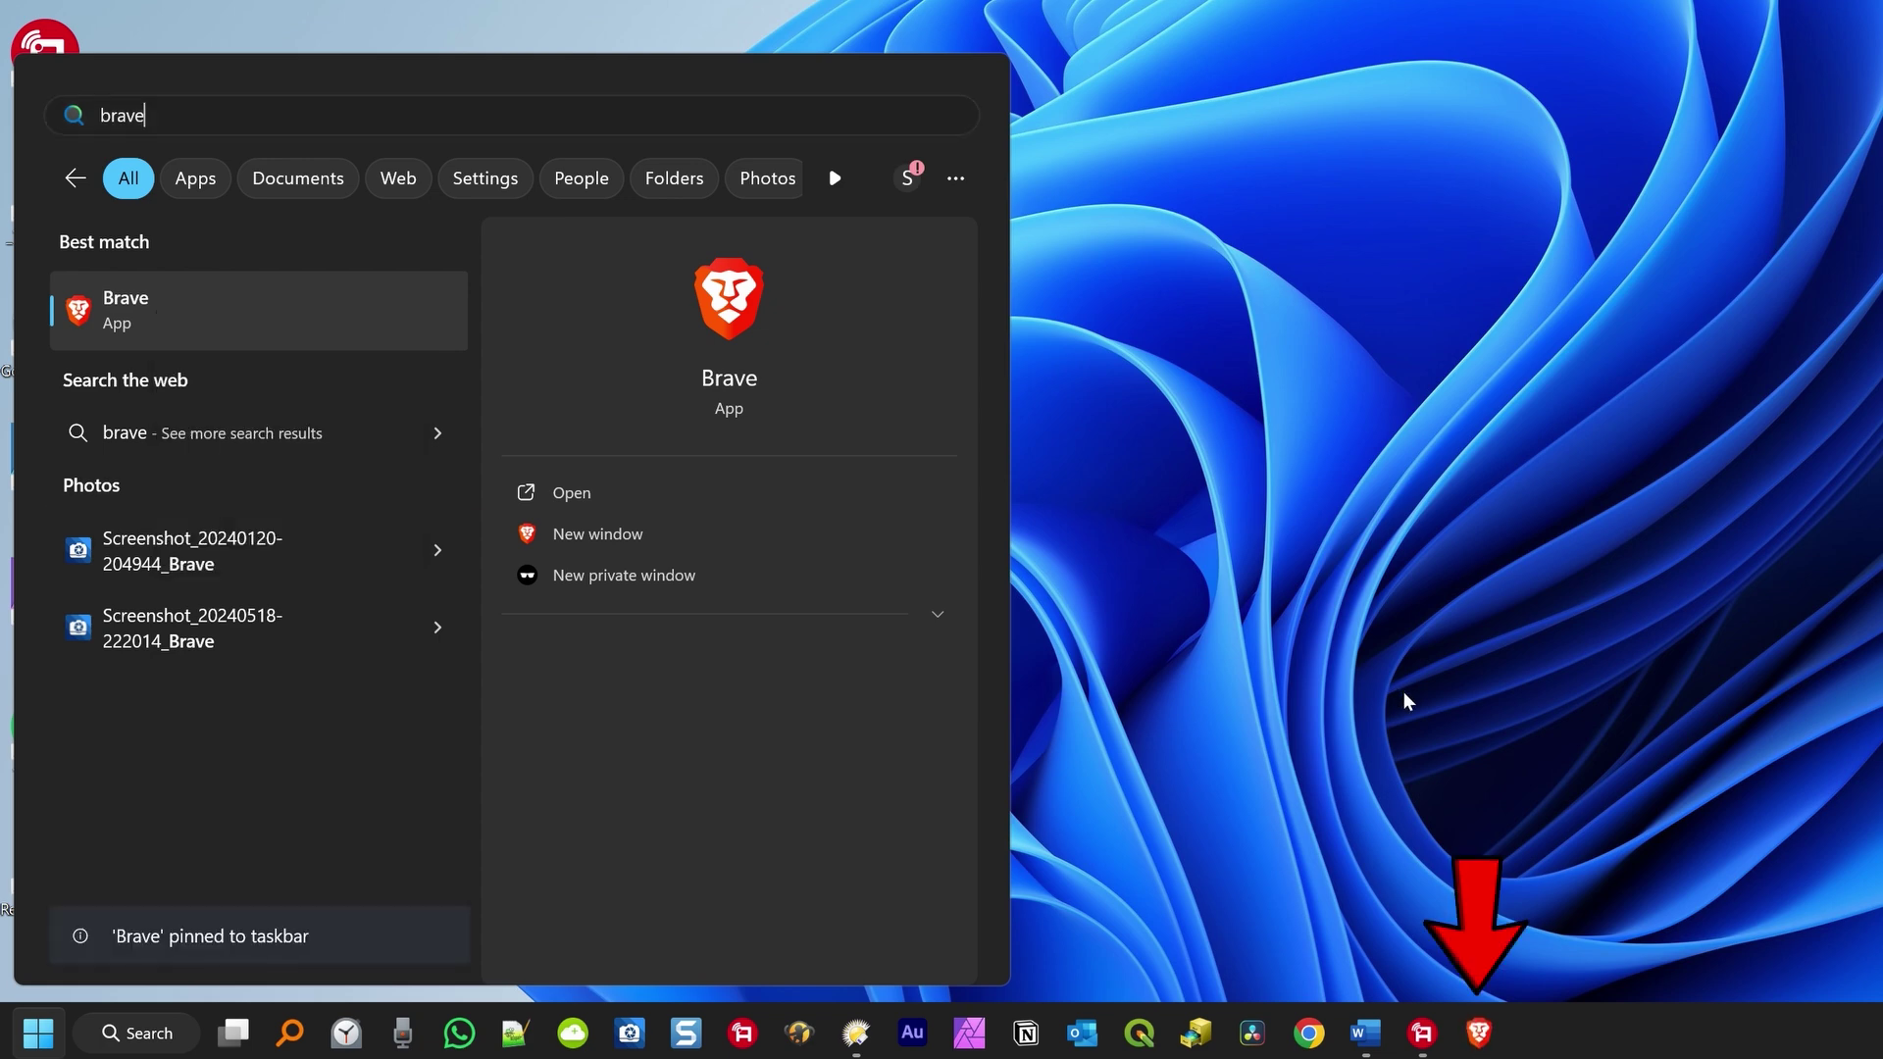
Unpin Brave from the taskbar.
click(1528, 1030)
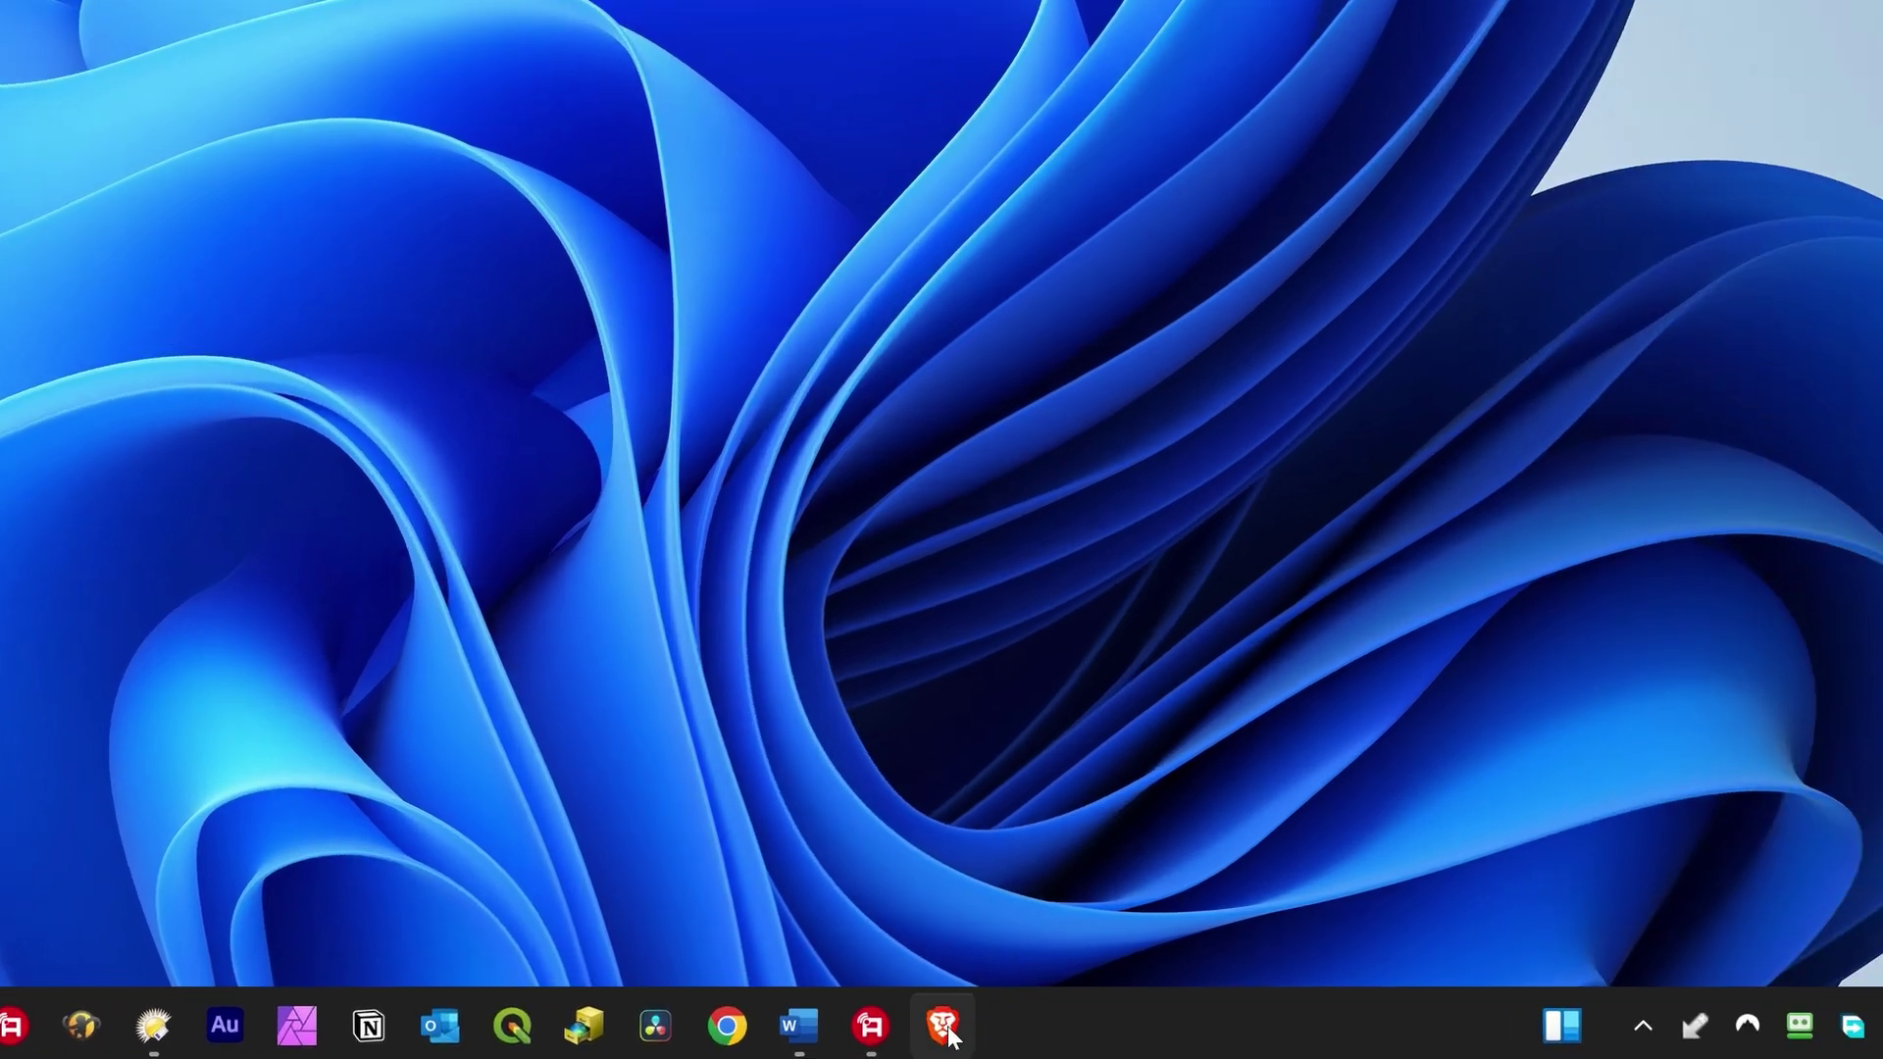
right_click(945, 1029)
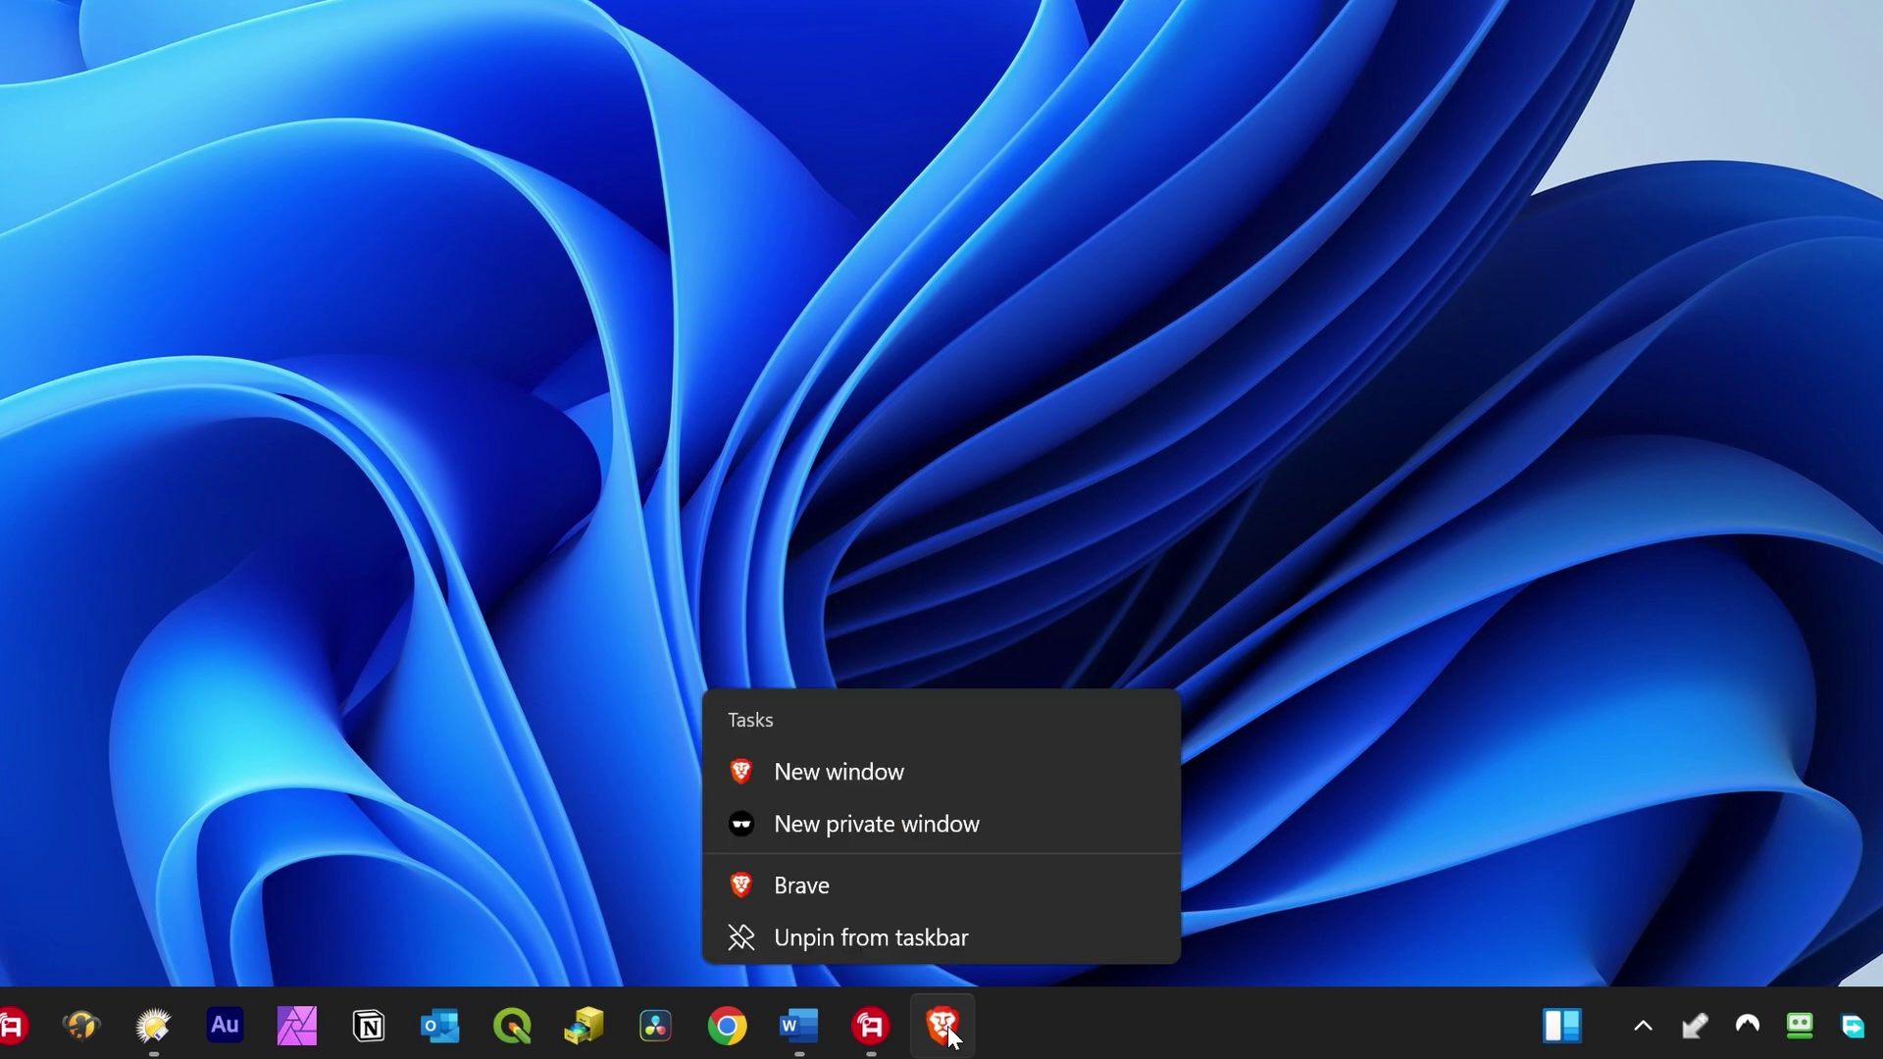
click(945, 937)
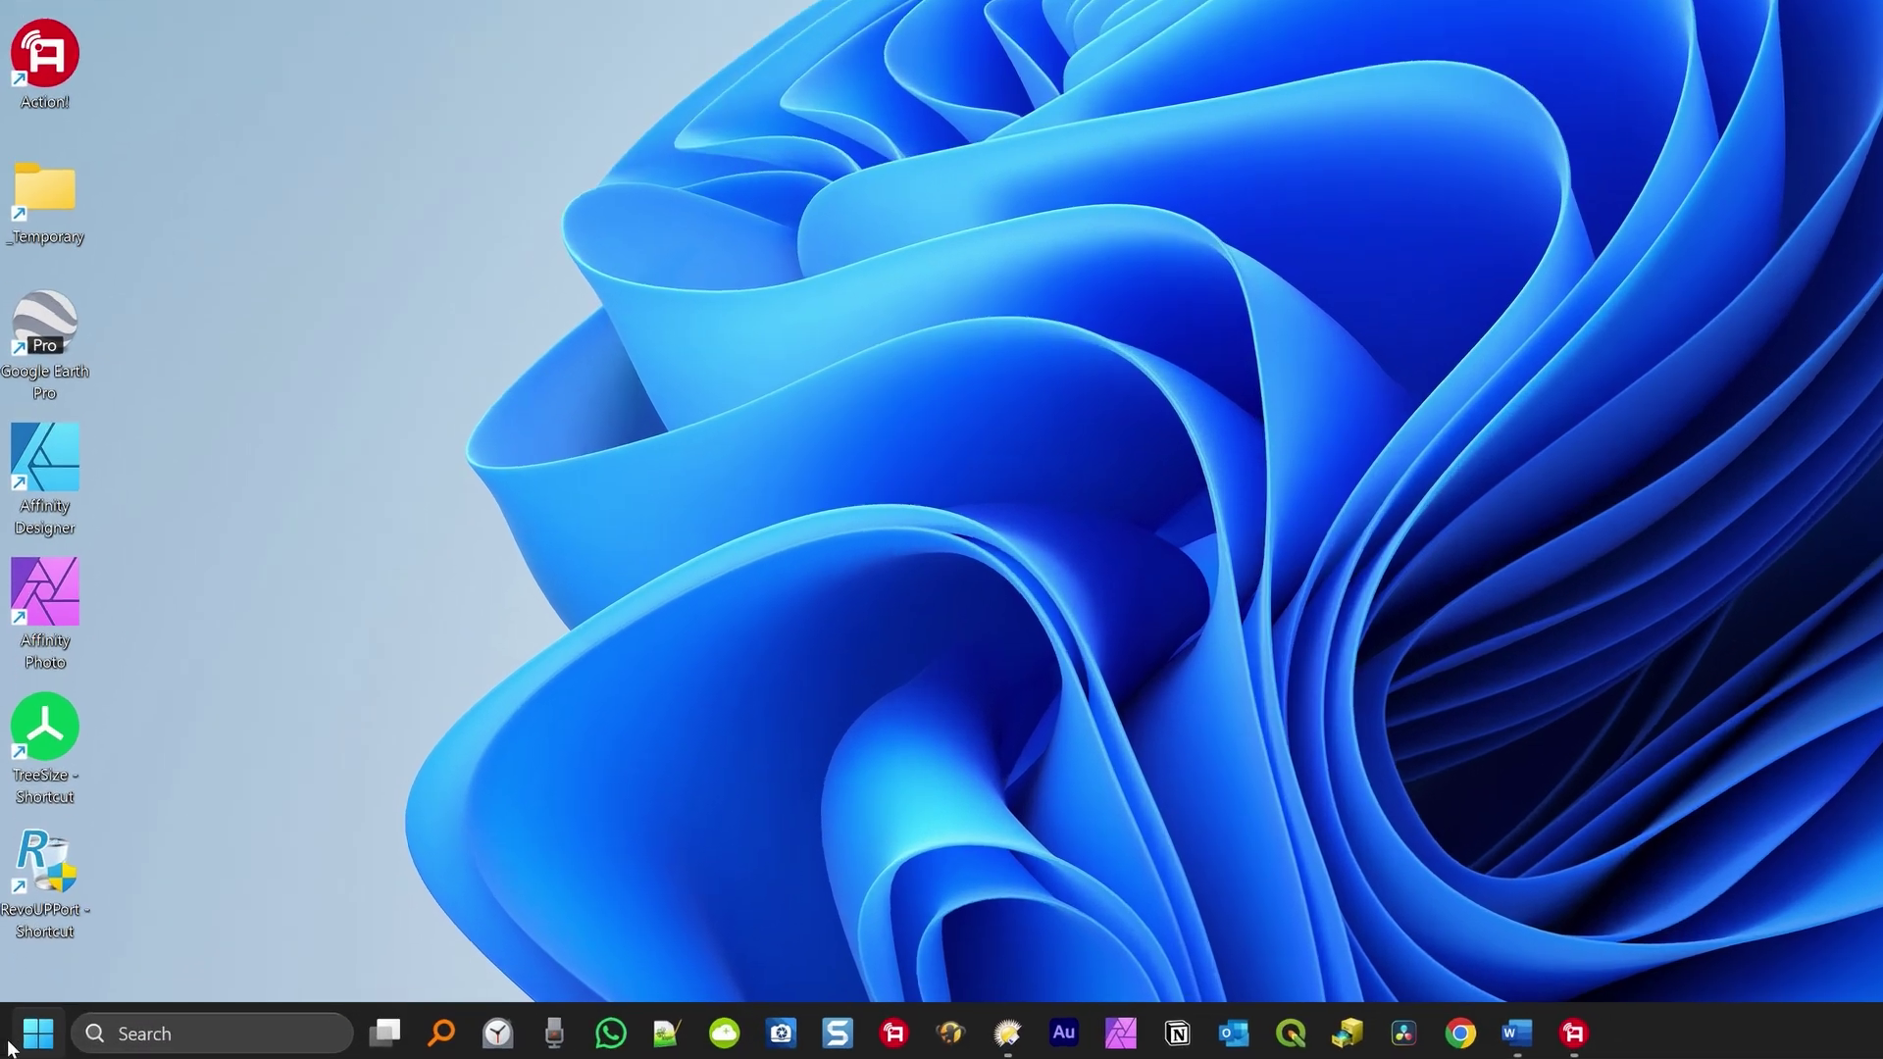
Find and open the Settings app and go to the Taskbar page of the Personalization settings.
click(14, 1047)
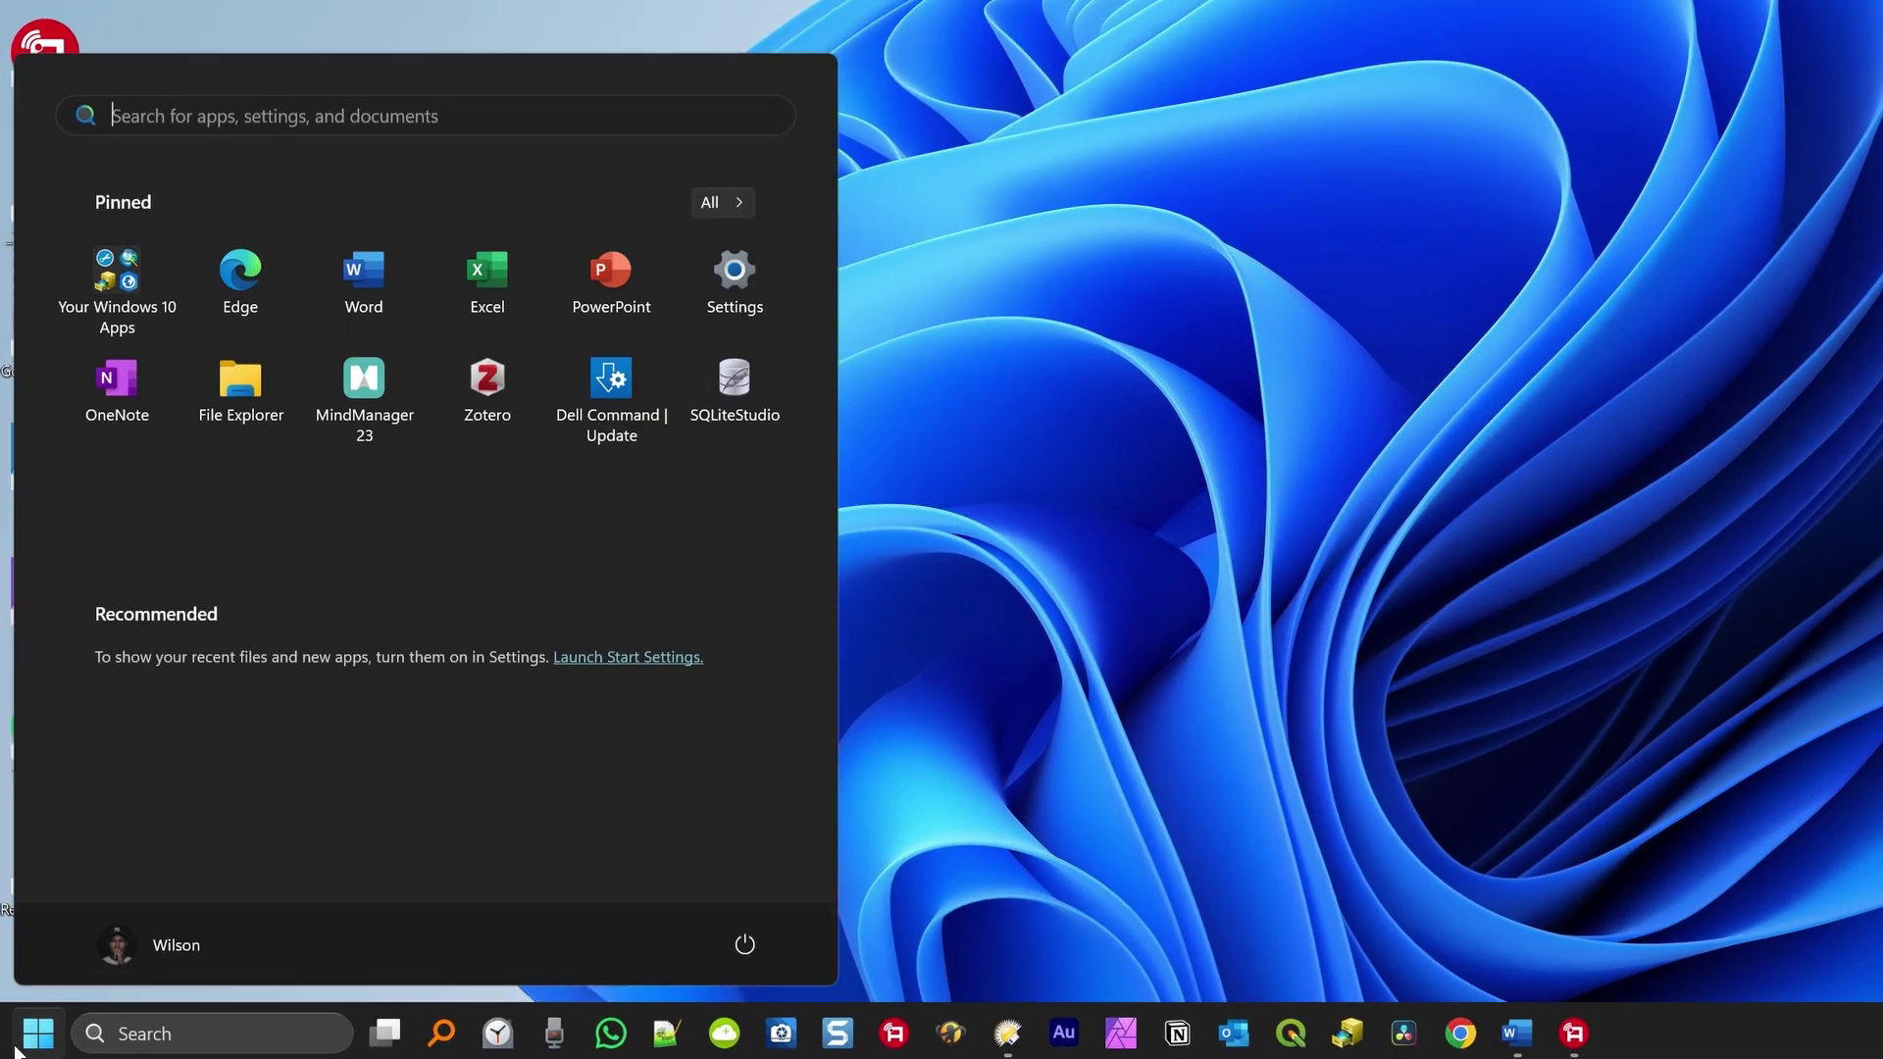
text(settings)
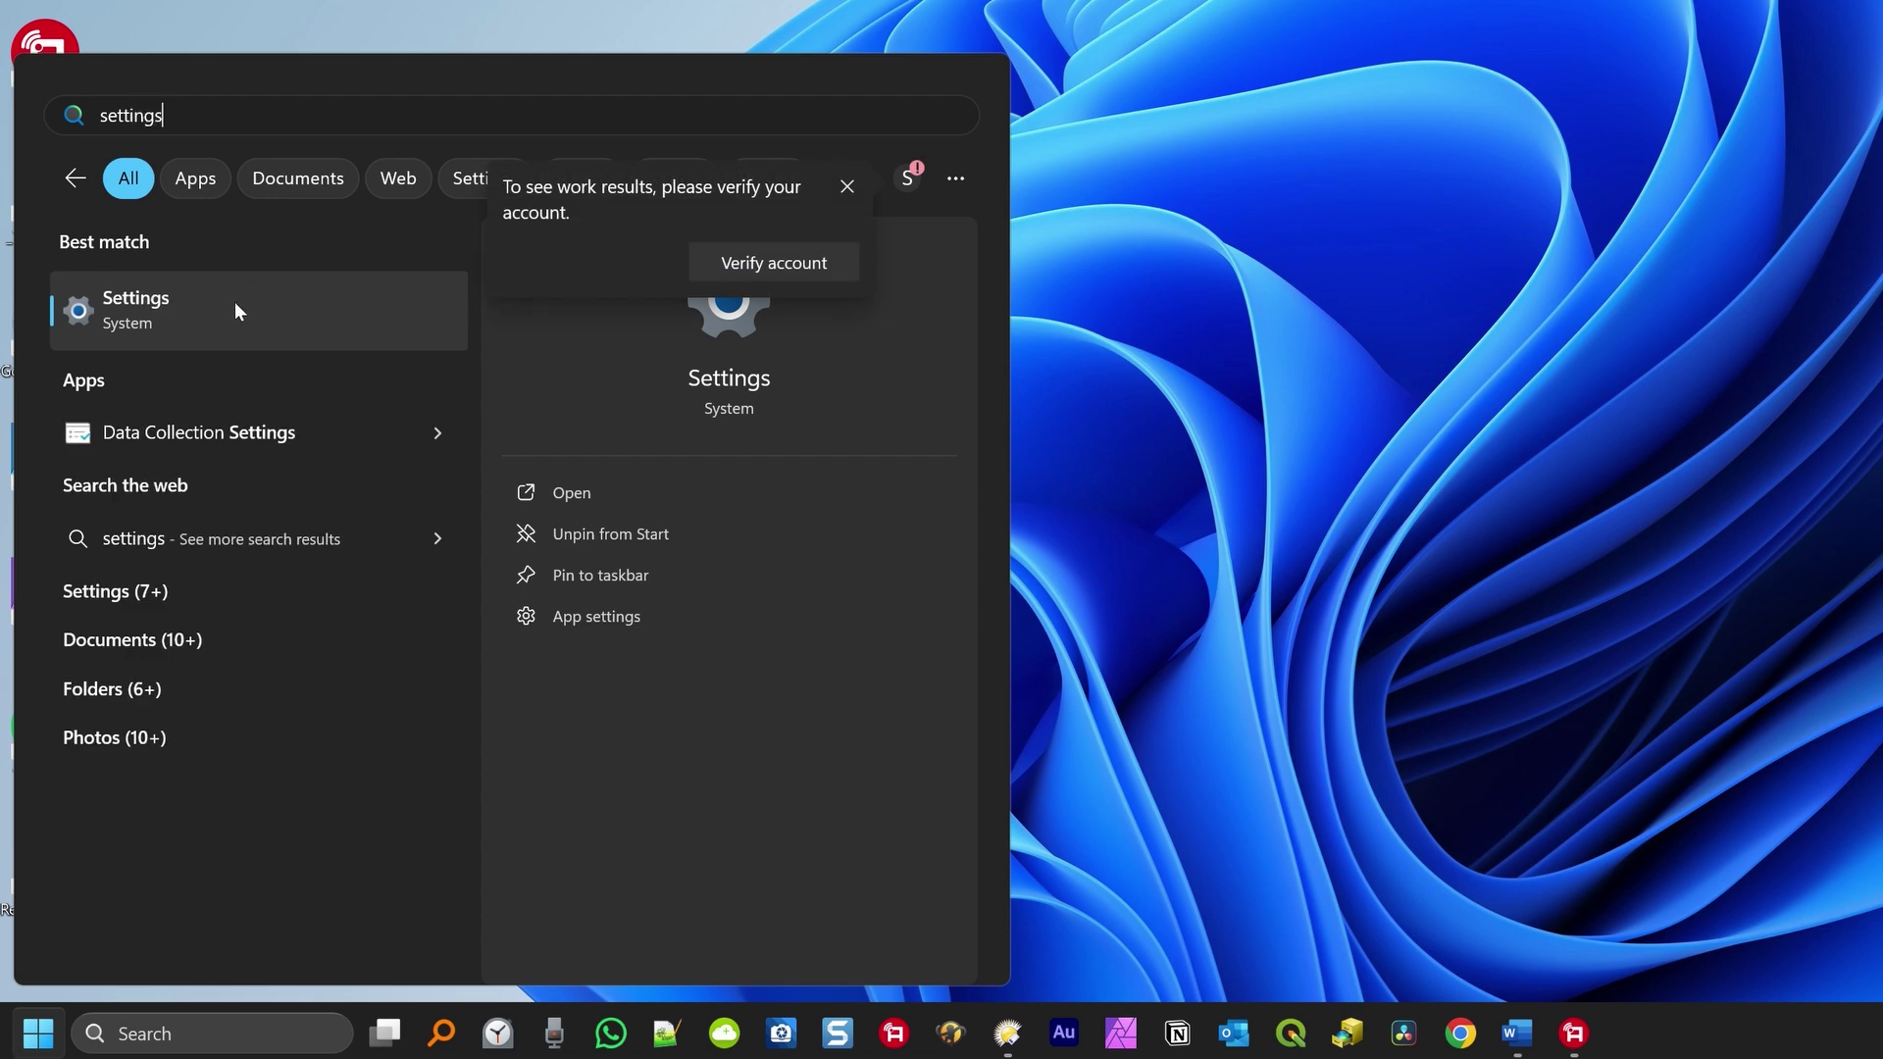
click(177, 321)
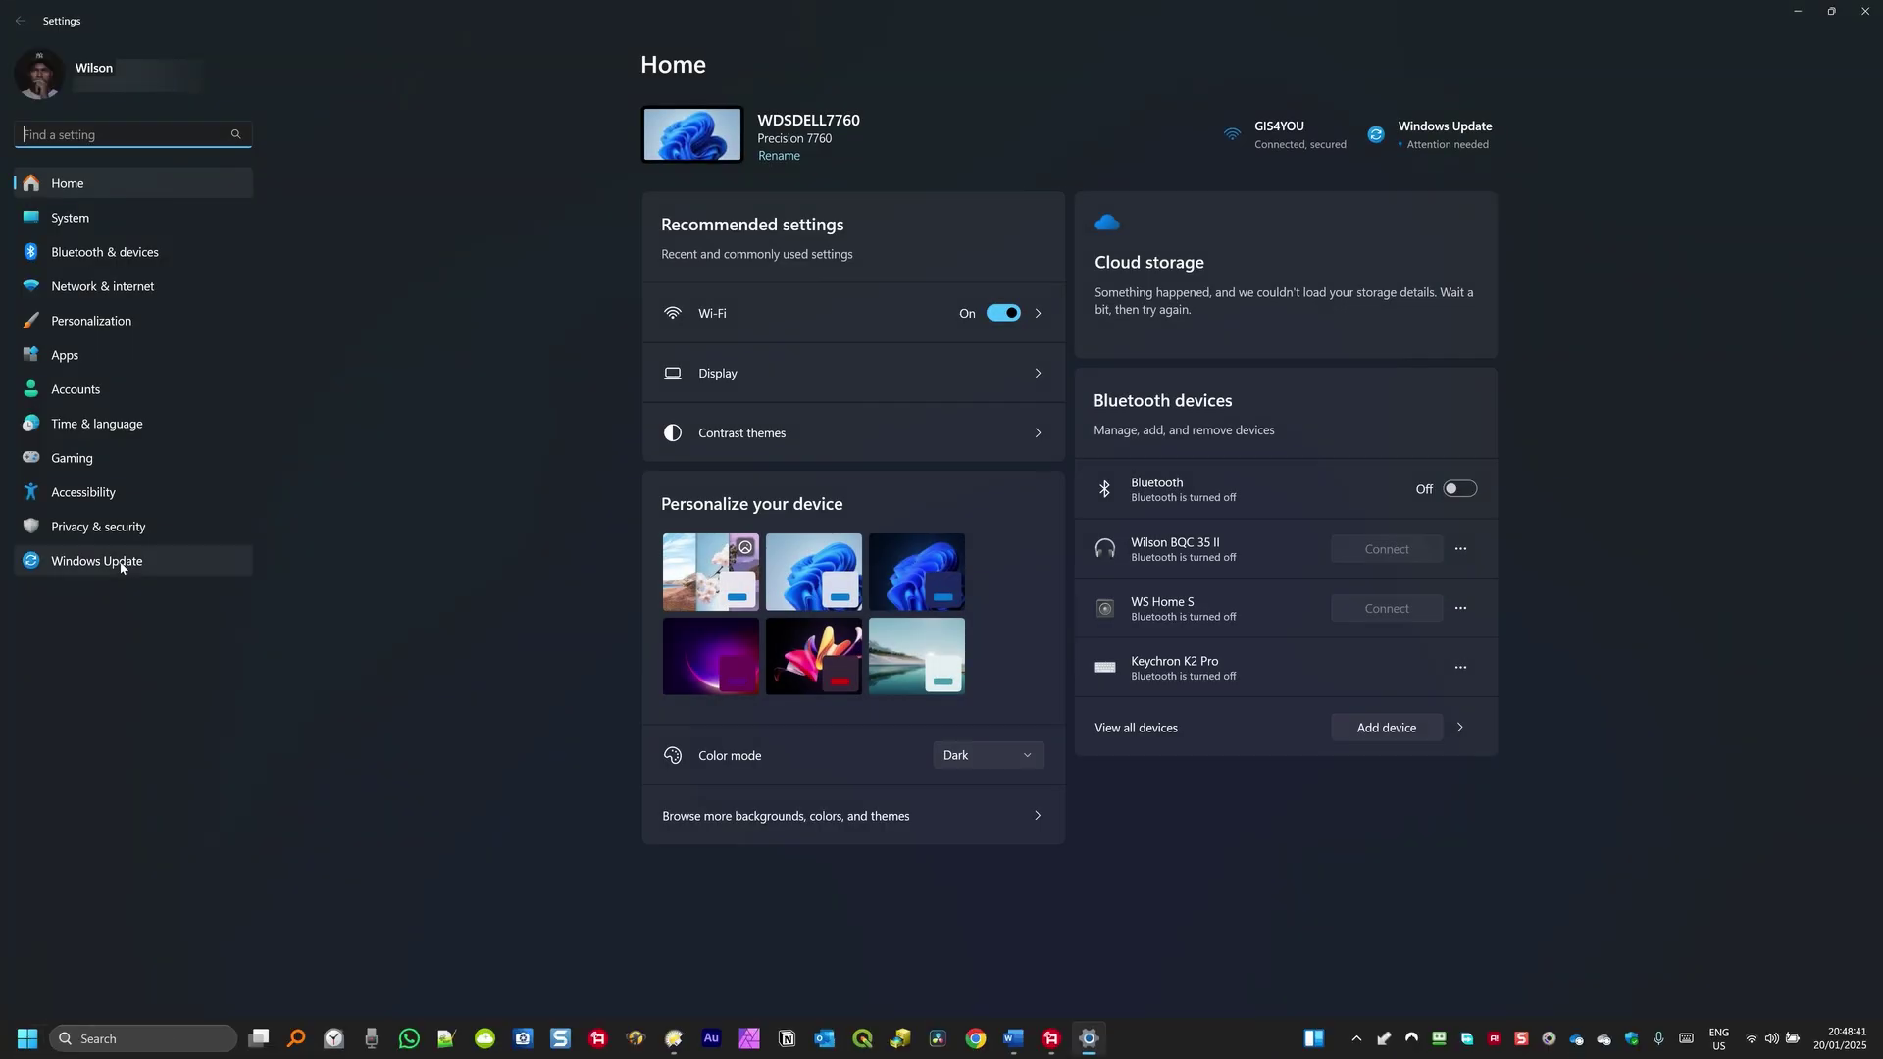
click(115, 327)
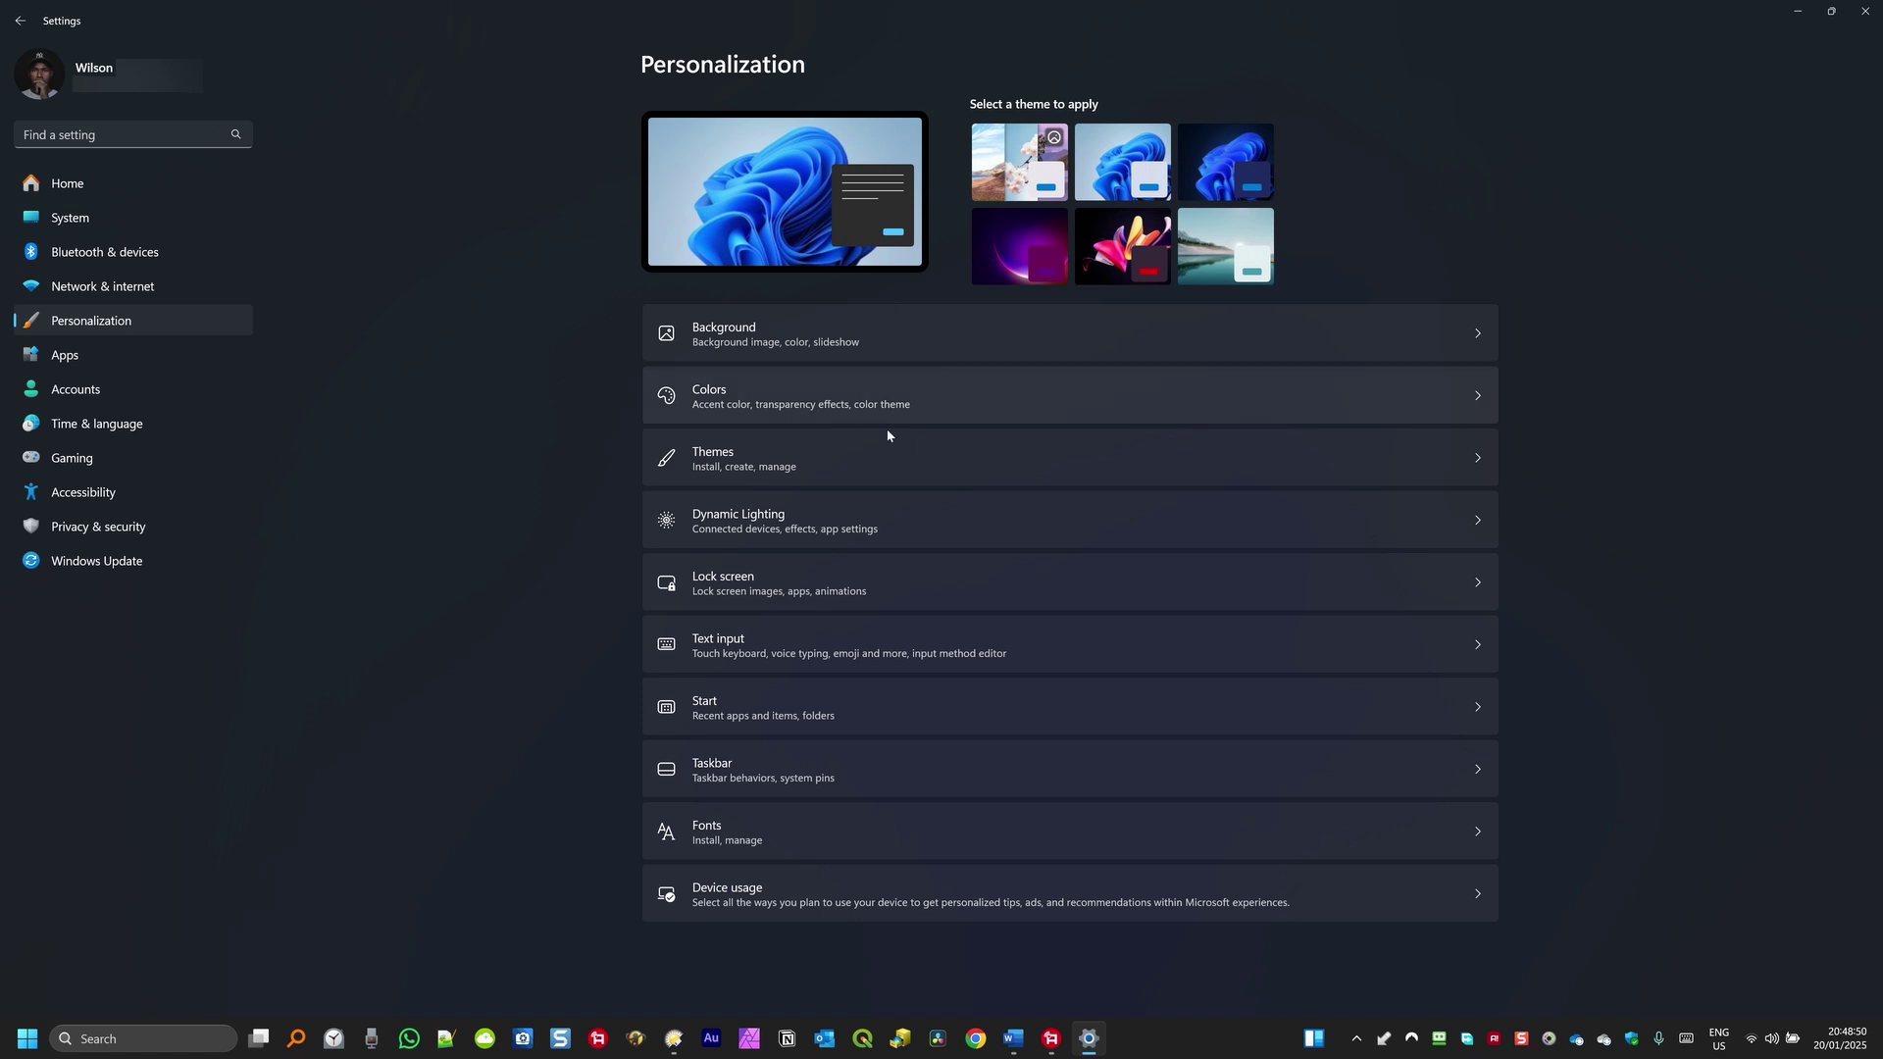
click(869, 780)
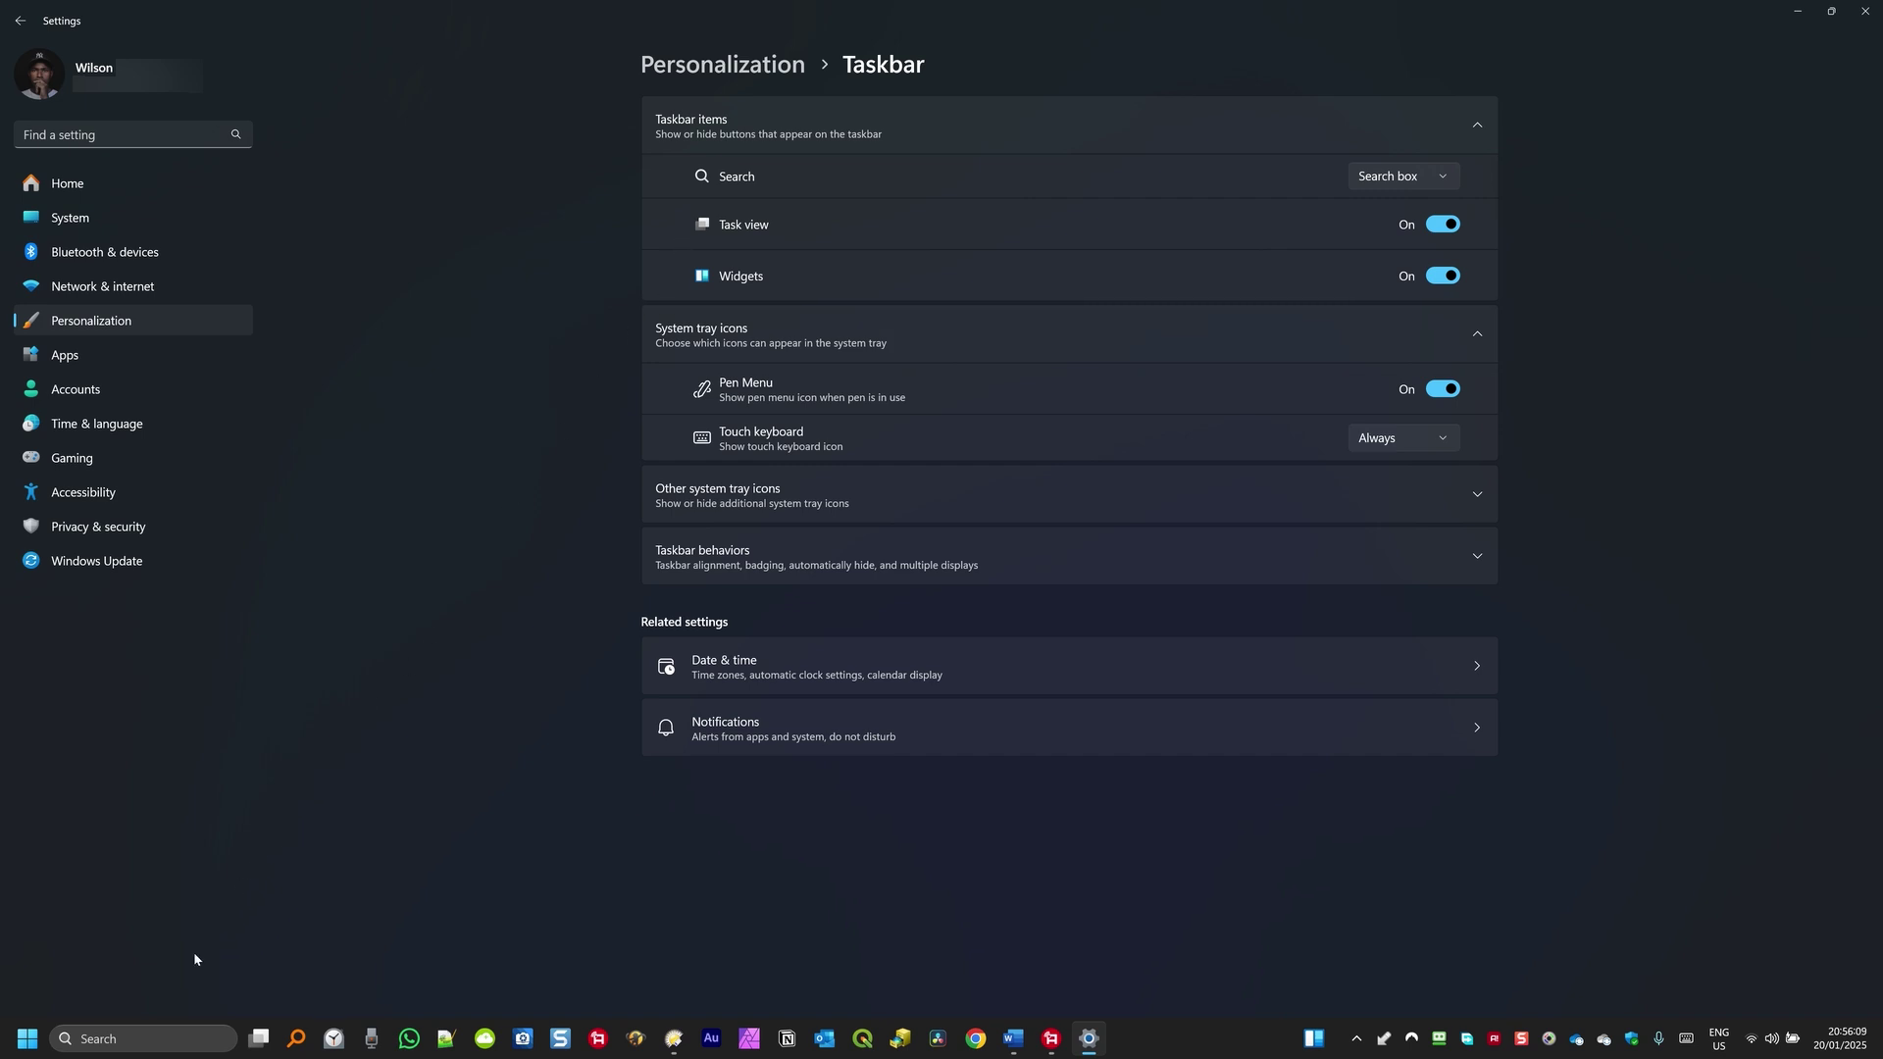
Set the taskbar's Search item to Hide and turn off the Task view and Widgets items.
mouse_move(258, 1038)
mouse_move(1314, 1037)
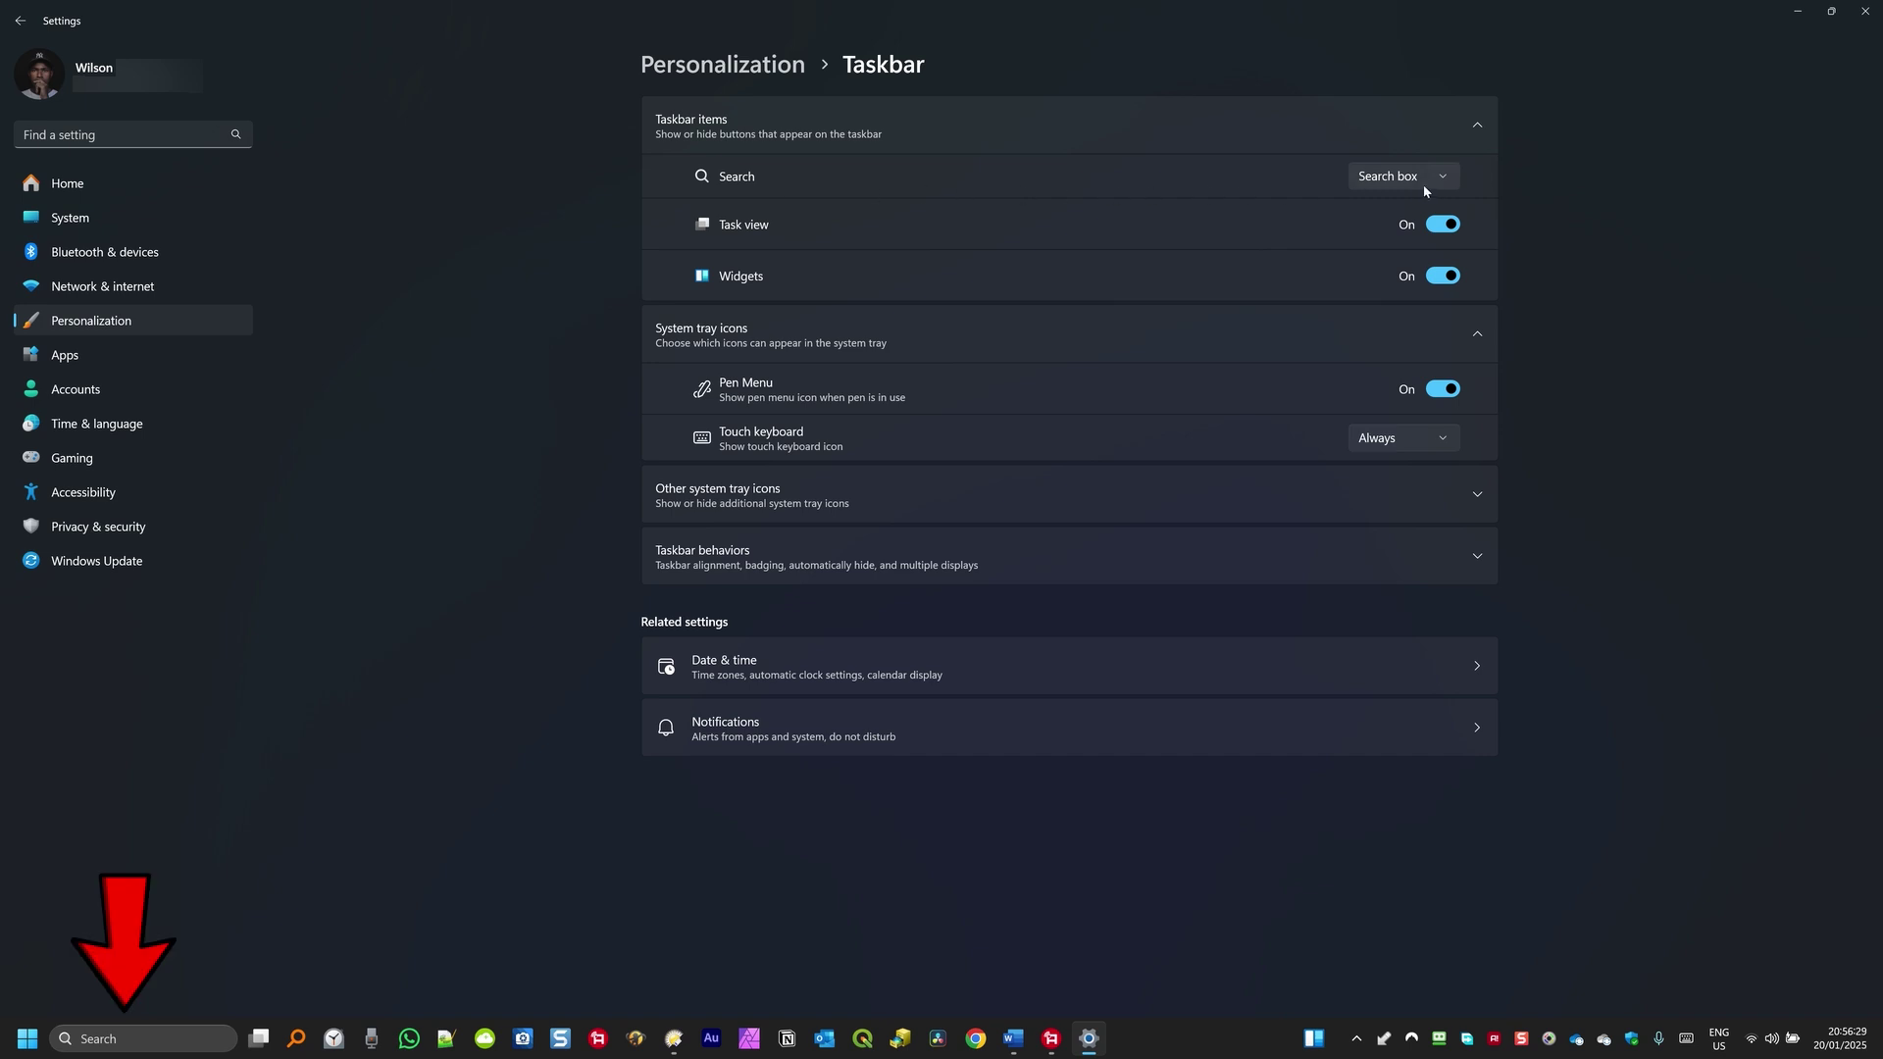
click(1444, 178)
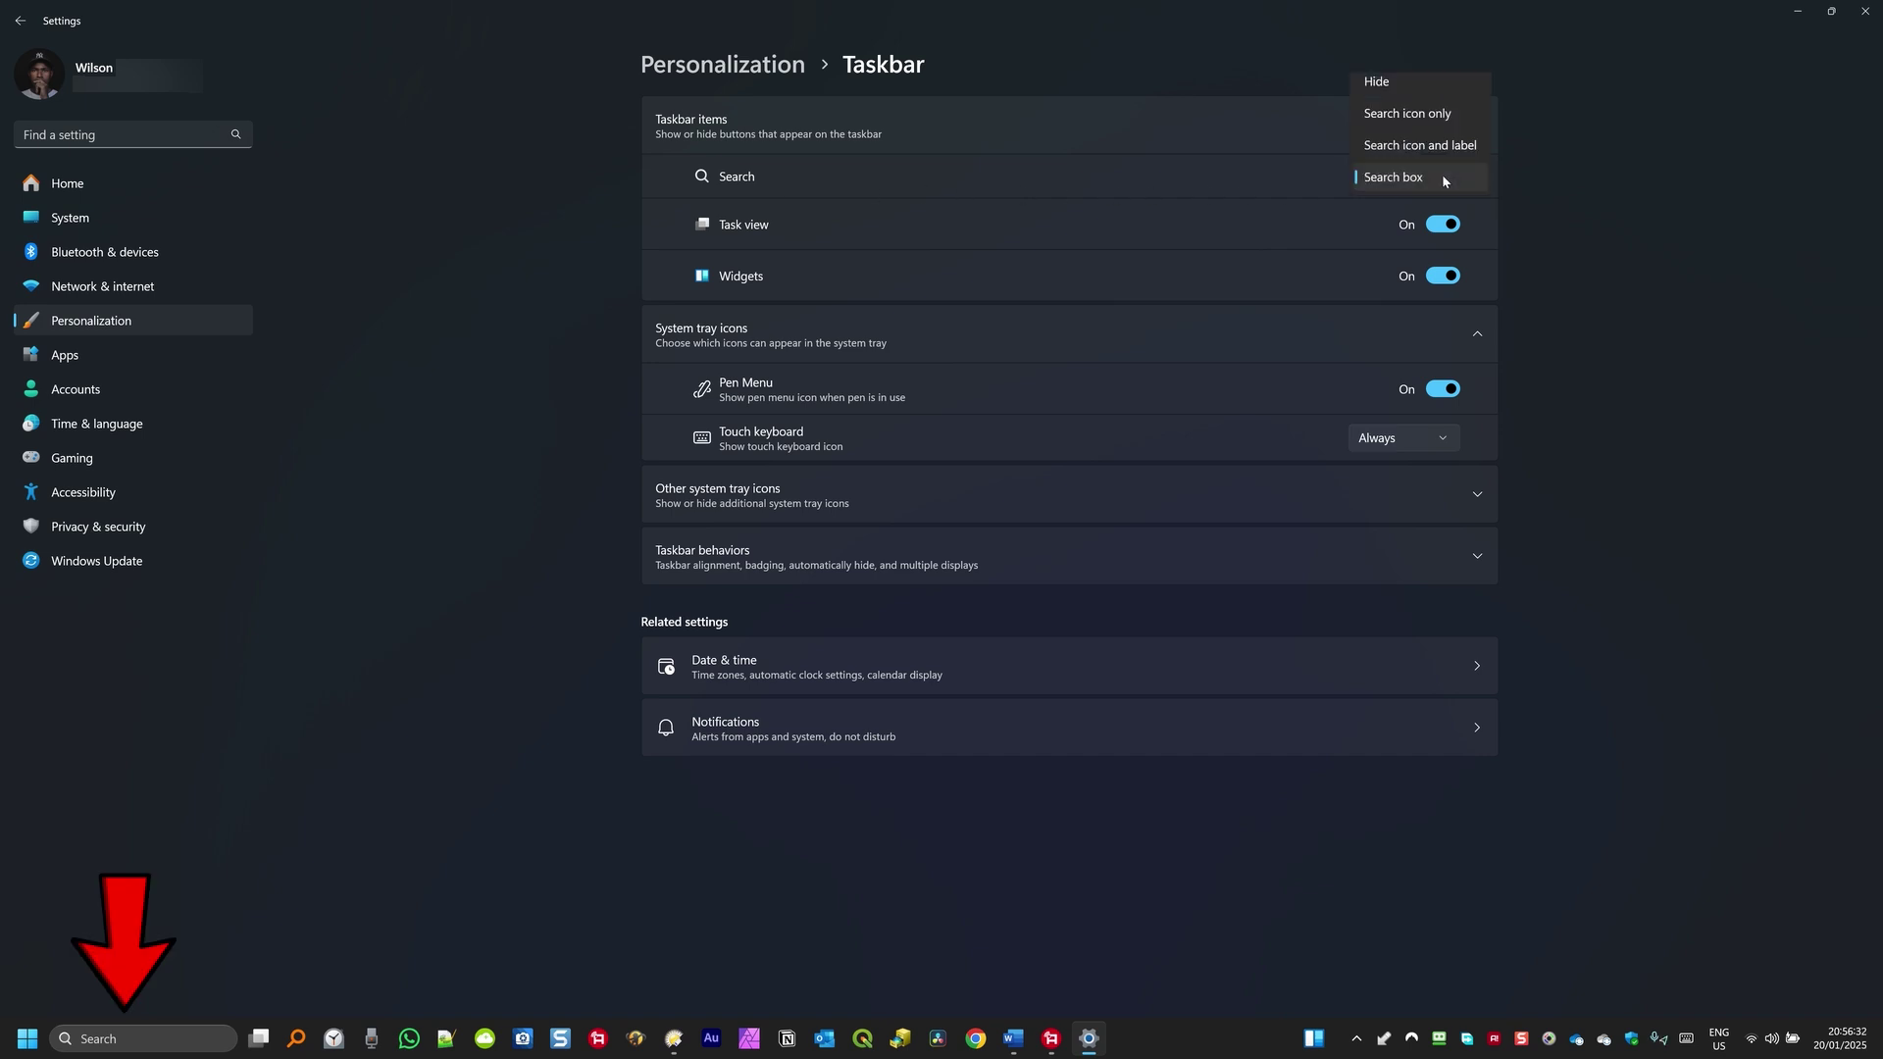
click(1383, 83)
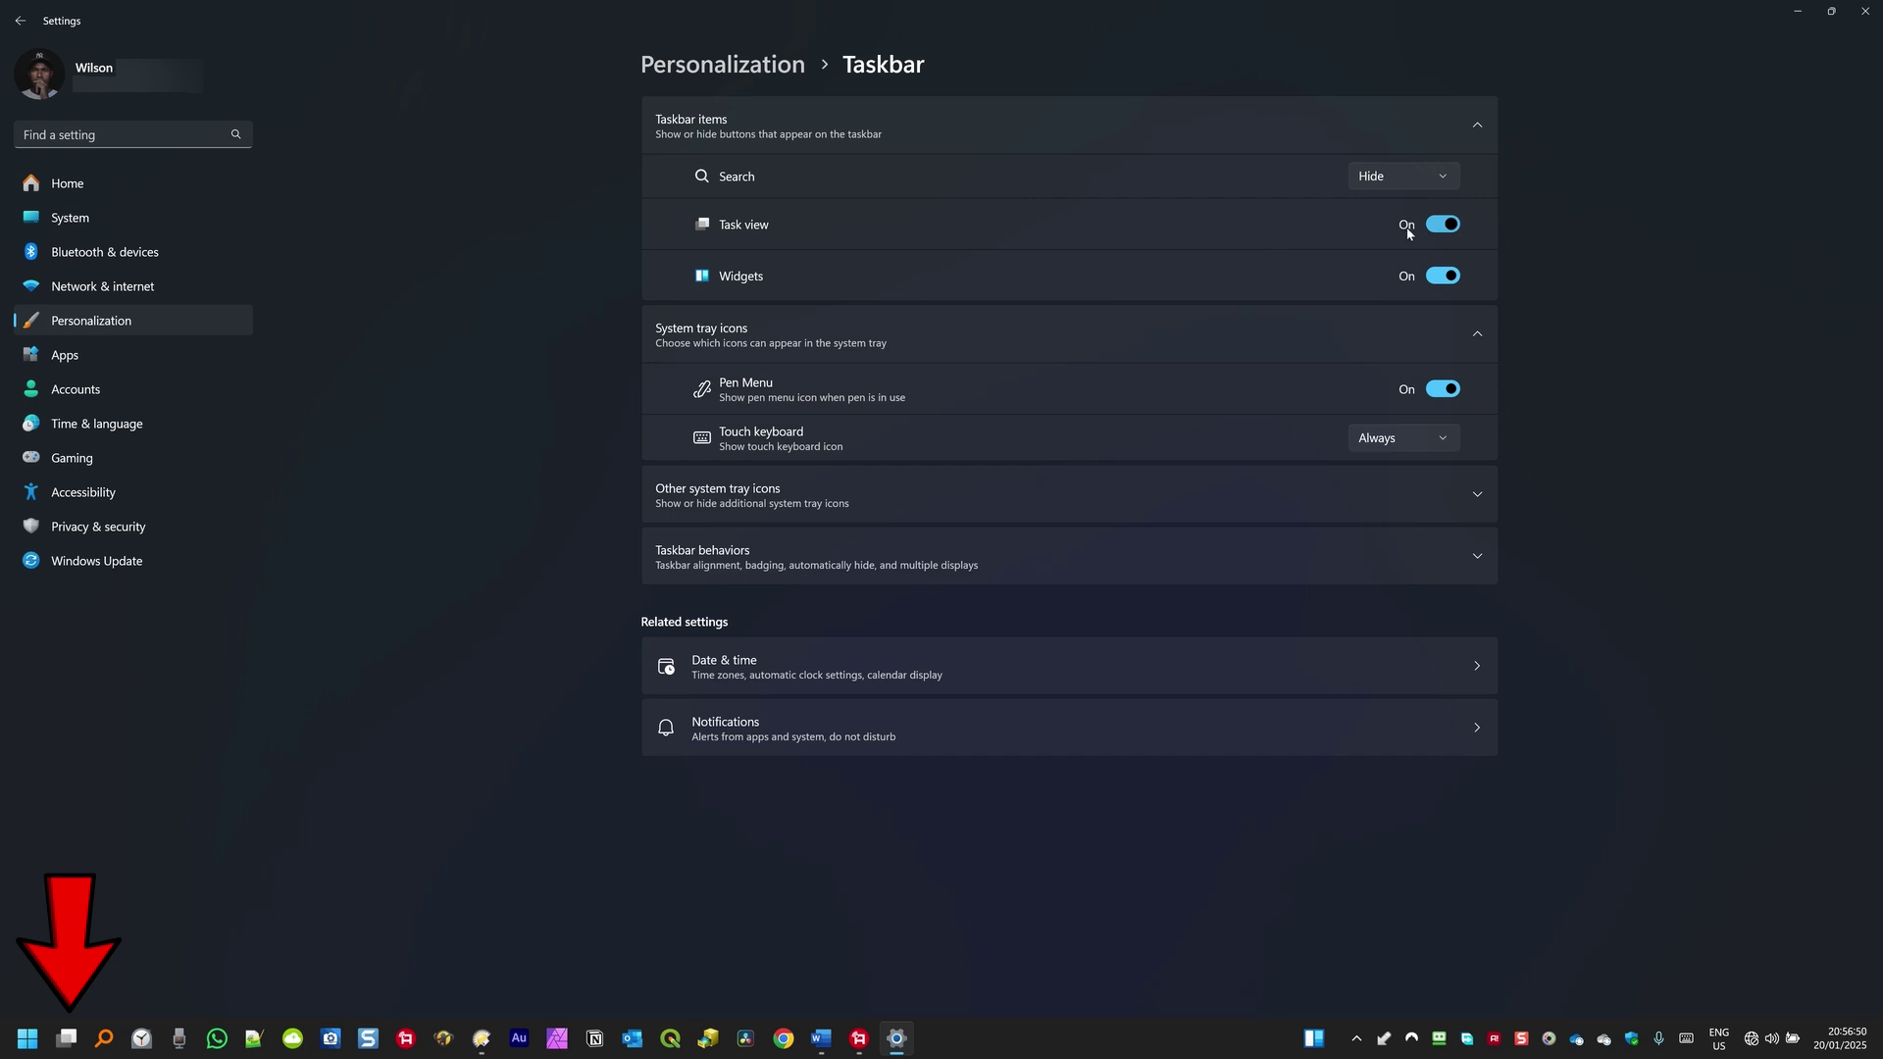
click(1439, 230)
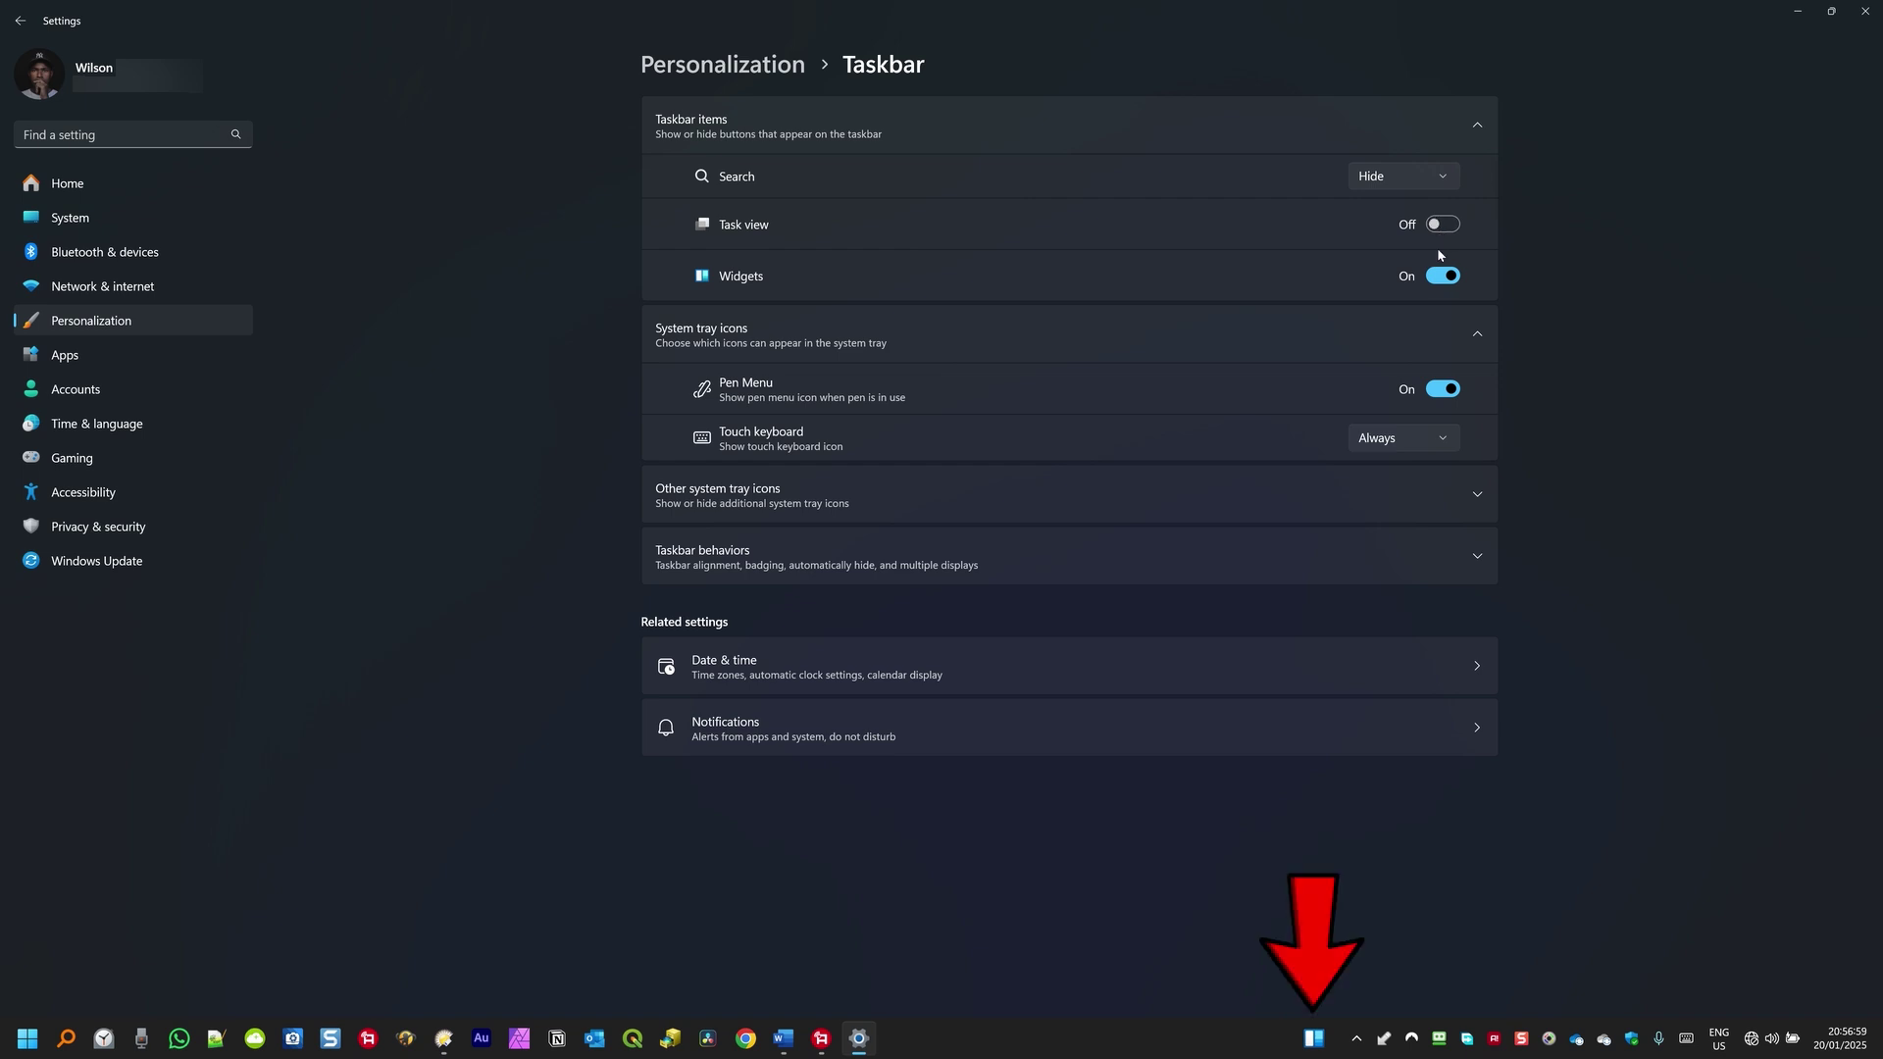
click(1440, 281)
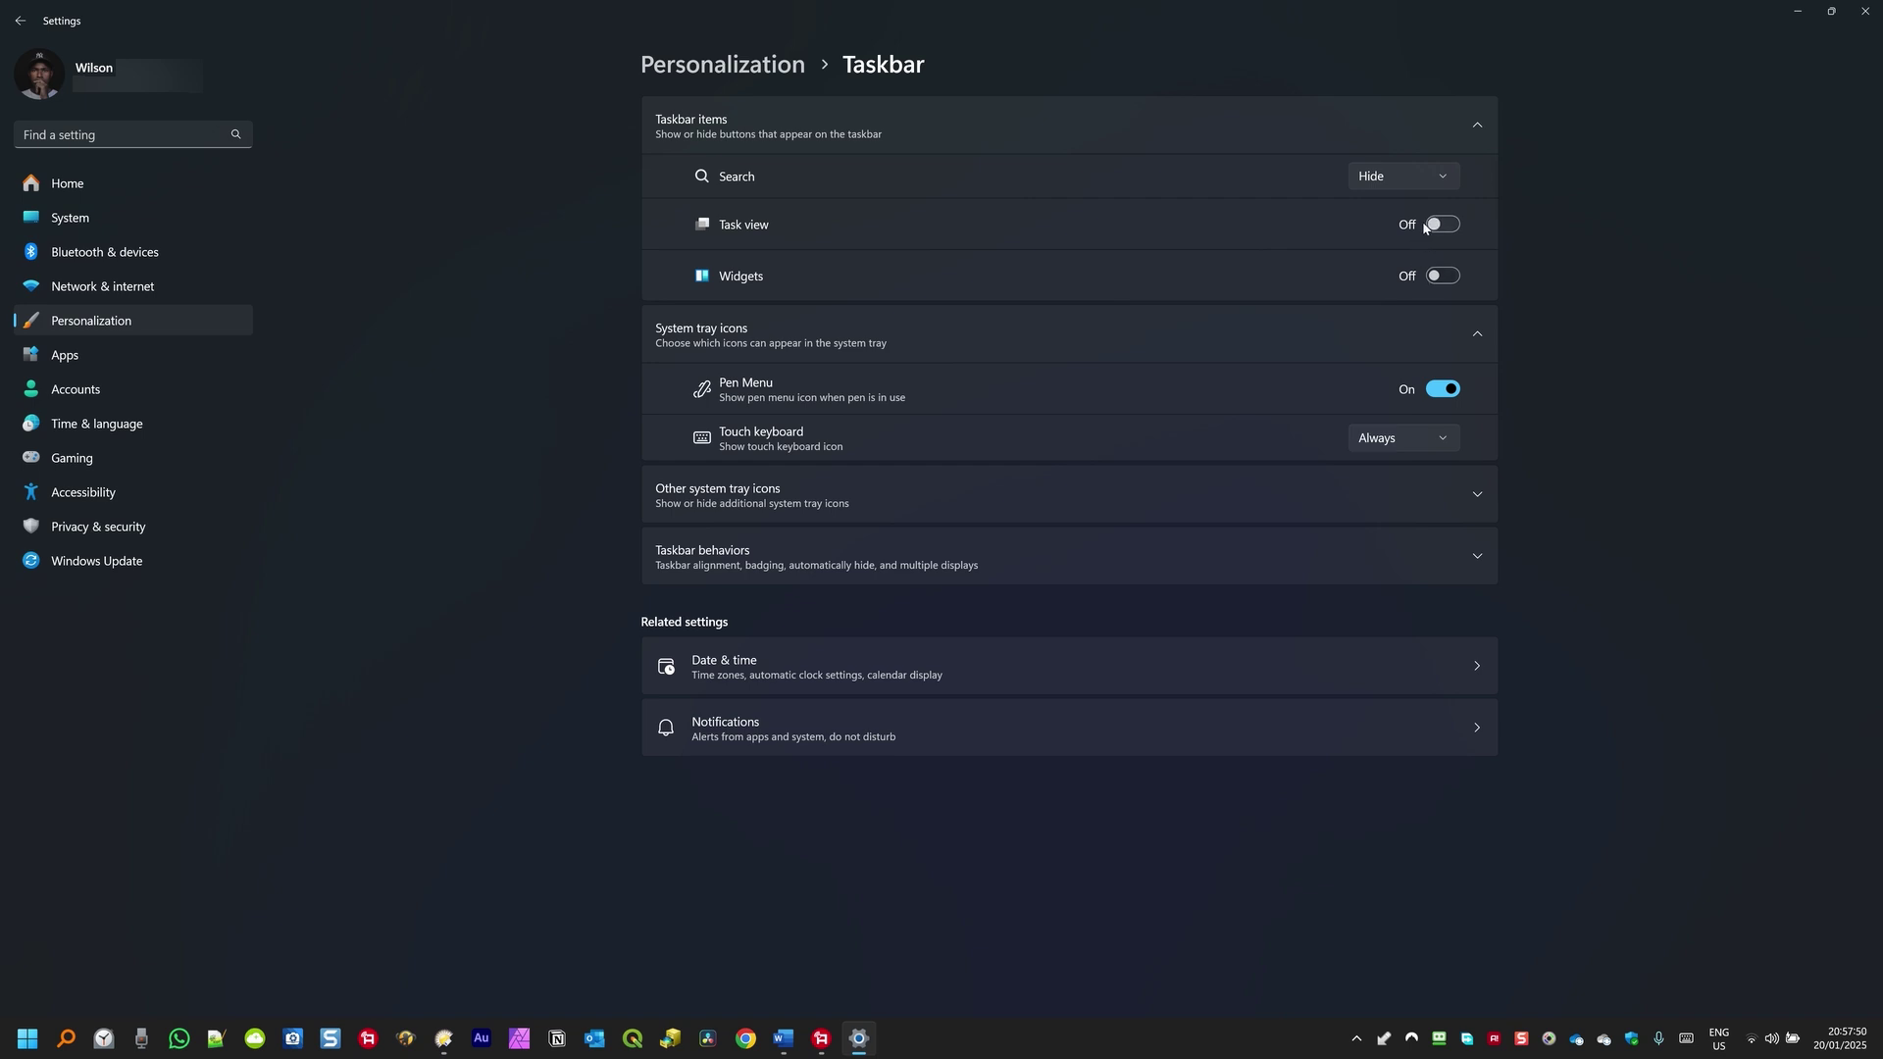
click(1428, 227)
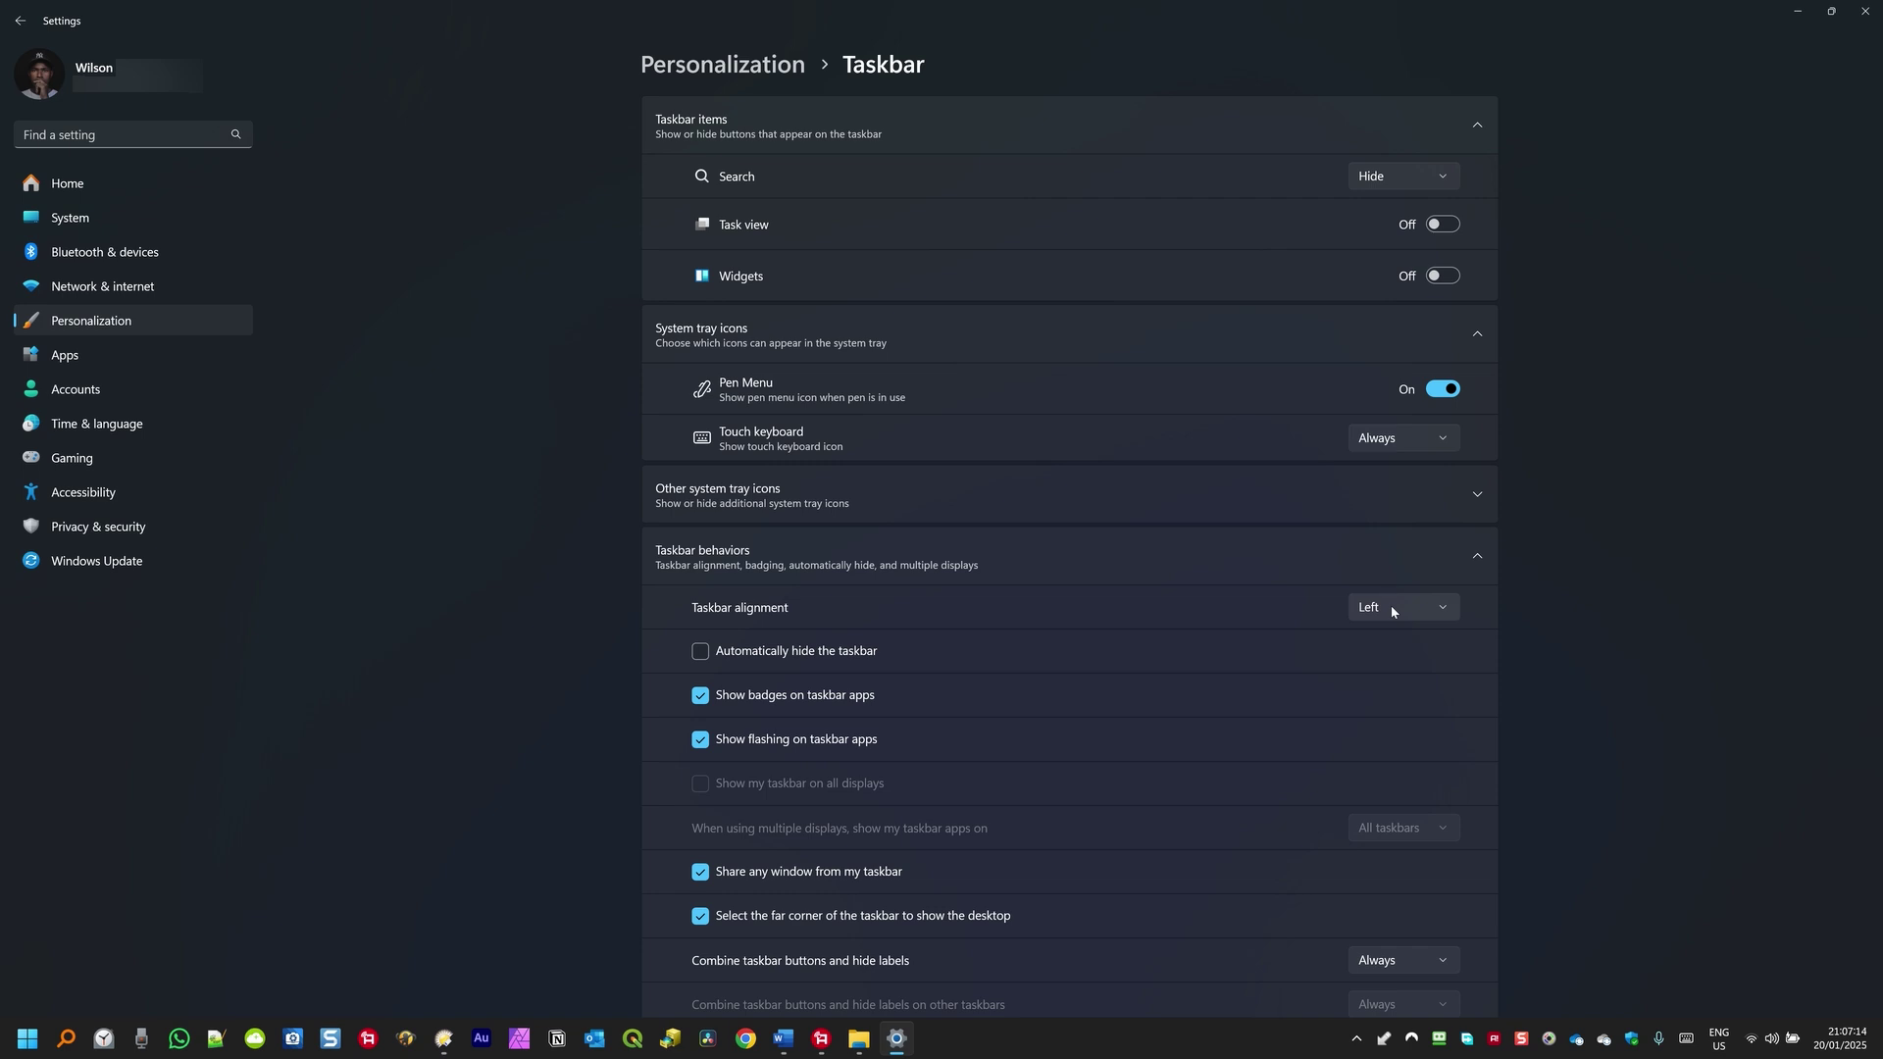
Switch the taskbar alignment to Center and return it to Left.
click(1445, 609)
click(1430, 644)
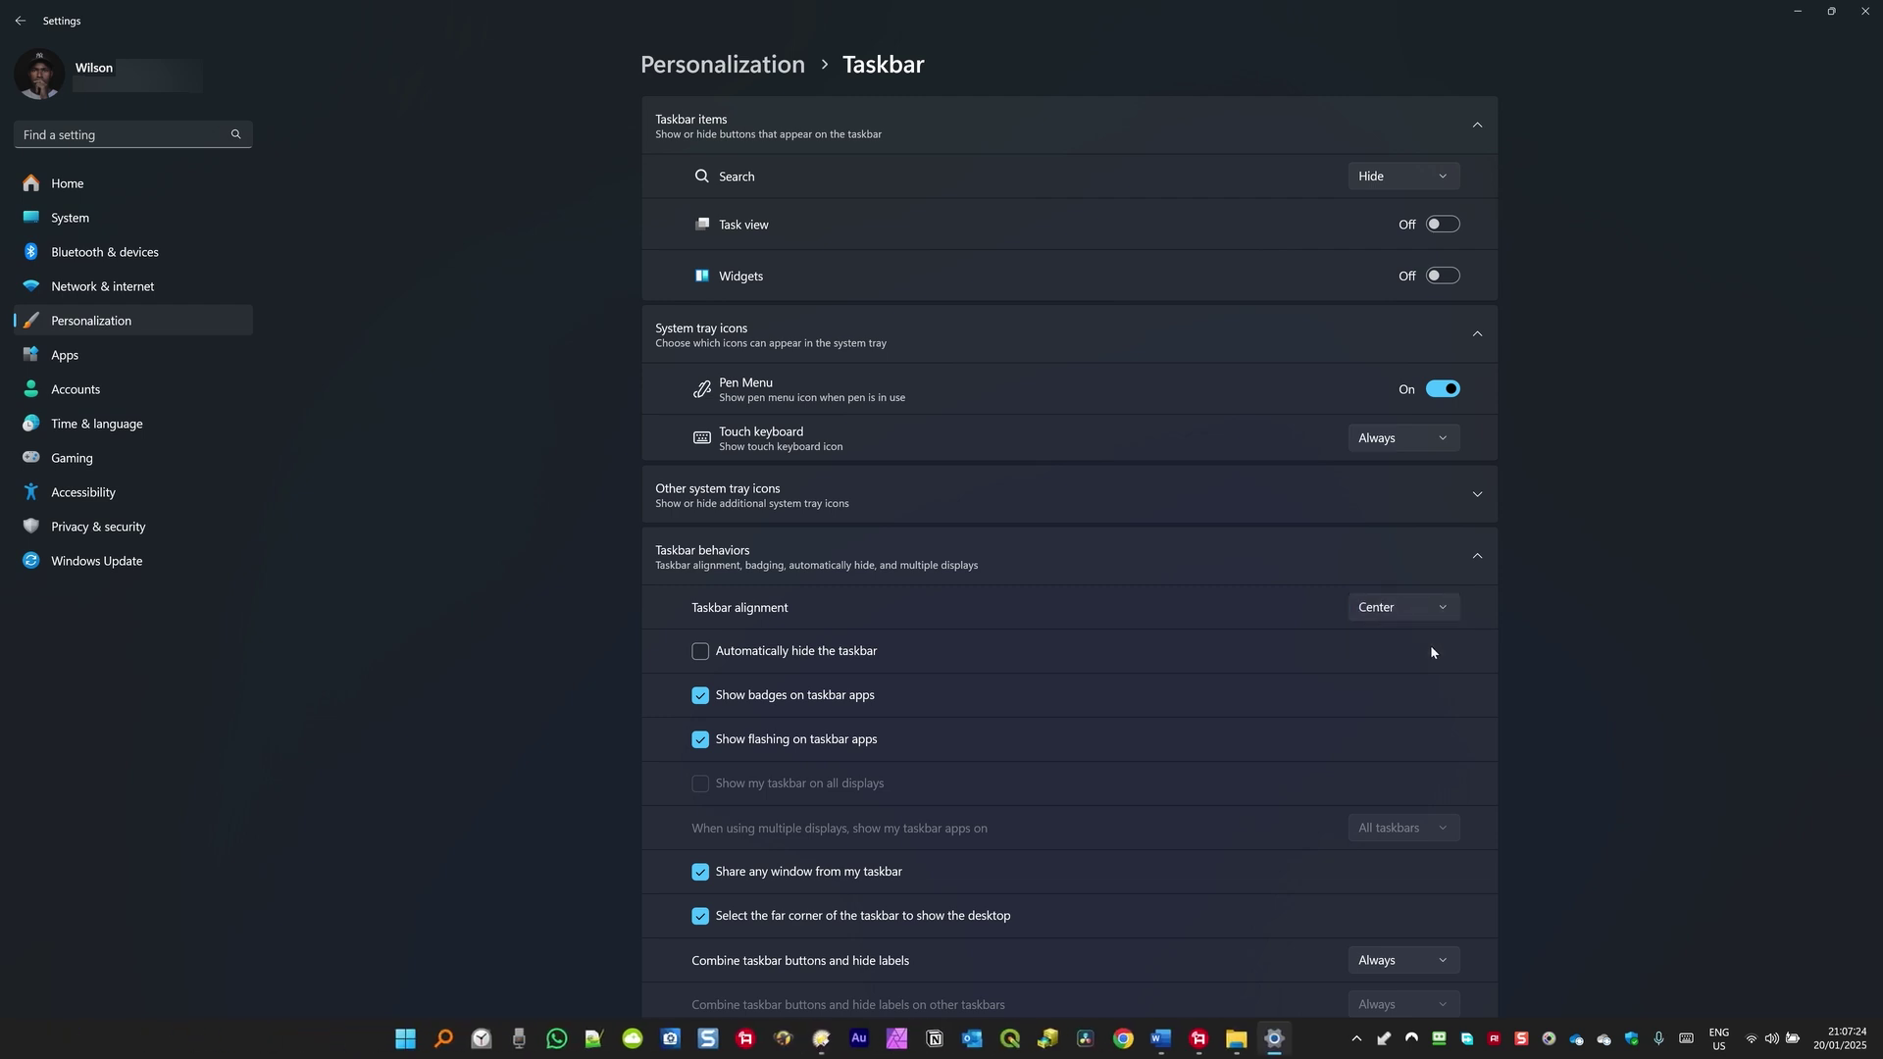
click(1444, 612)
click(1408, 581)
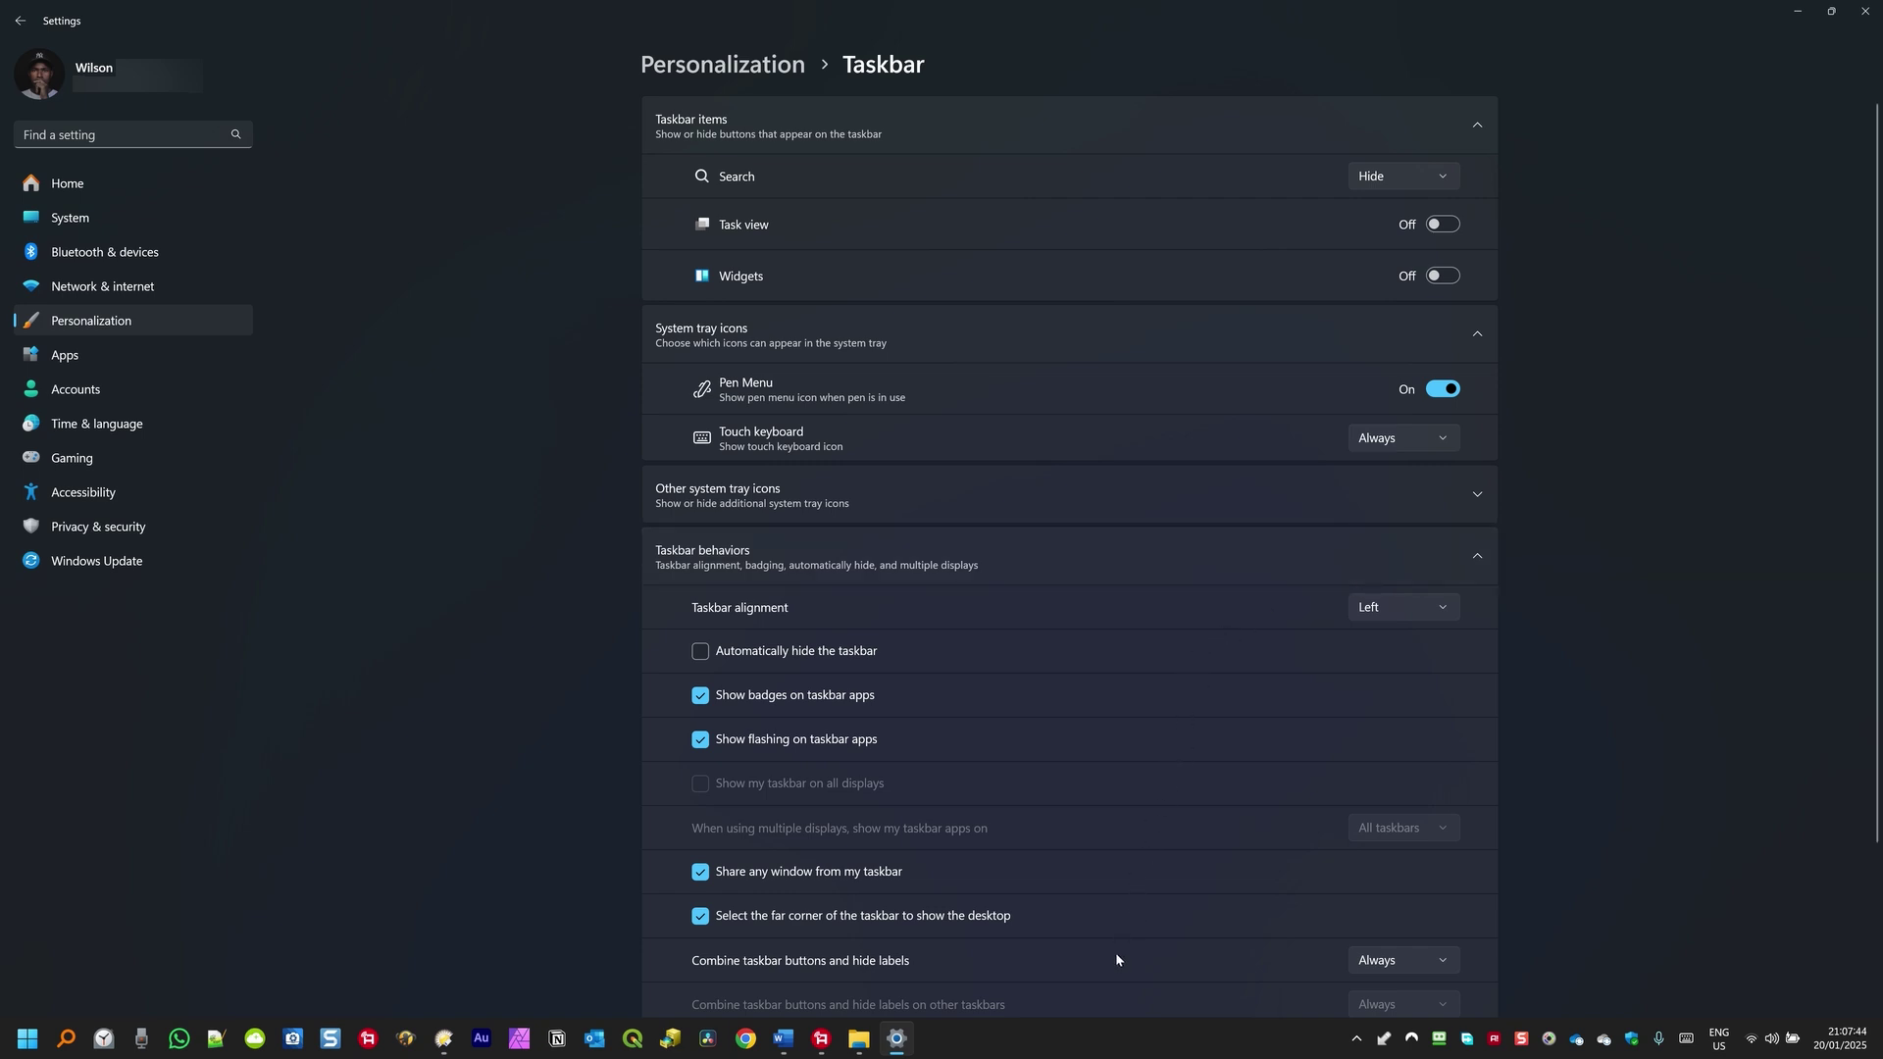
Enable automatic hiding of the taskbar, reveal the hidden taskbar, and disable the option again.
click(701, 653)
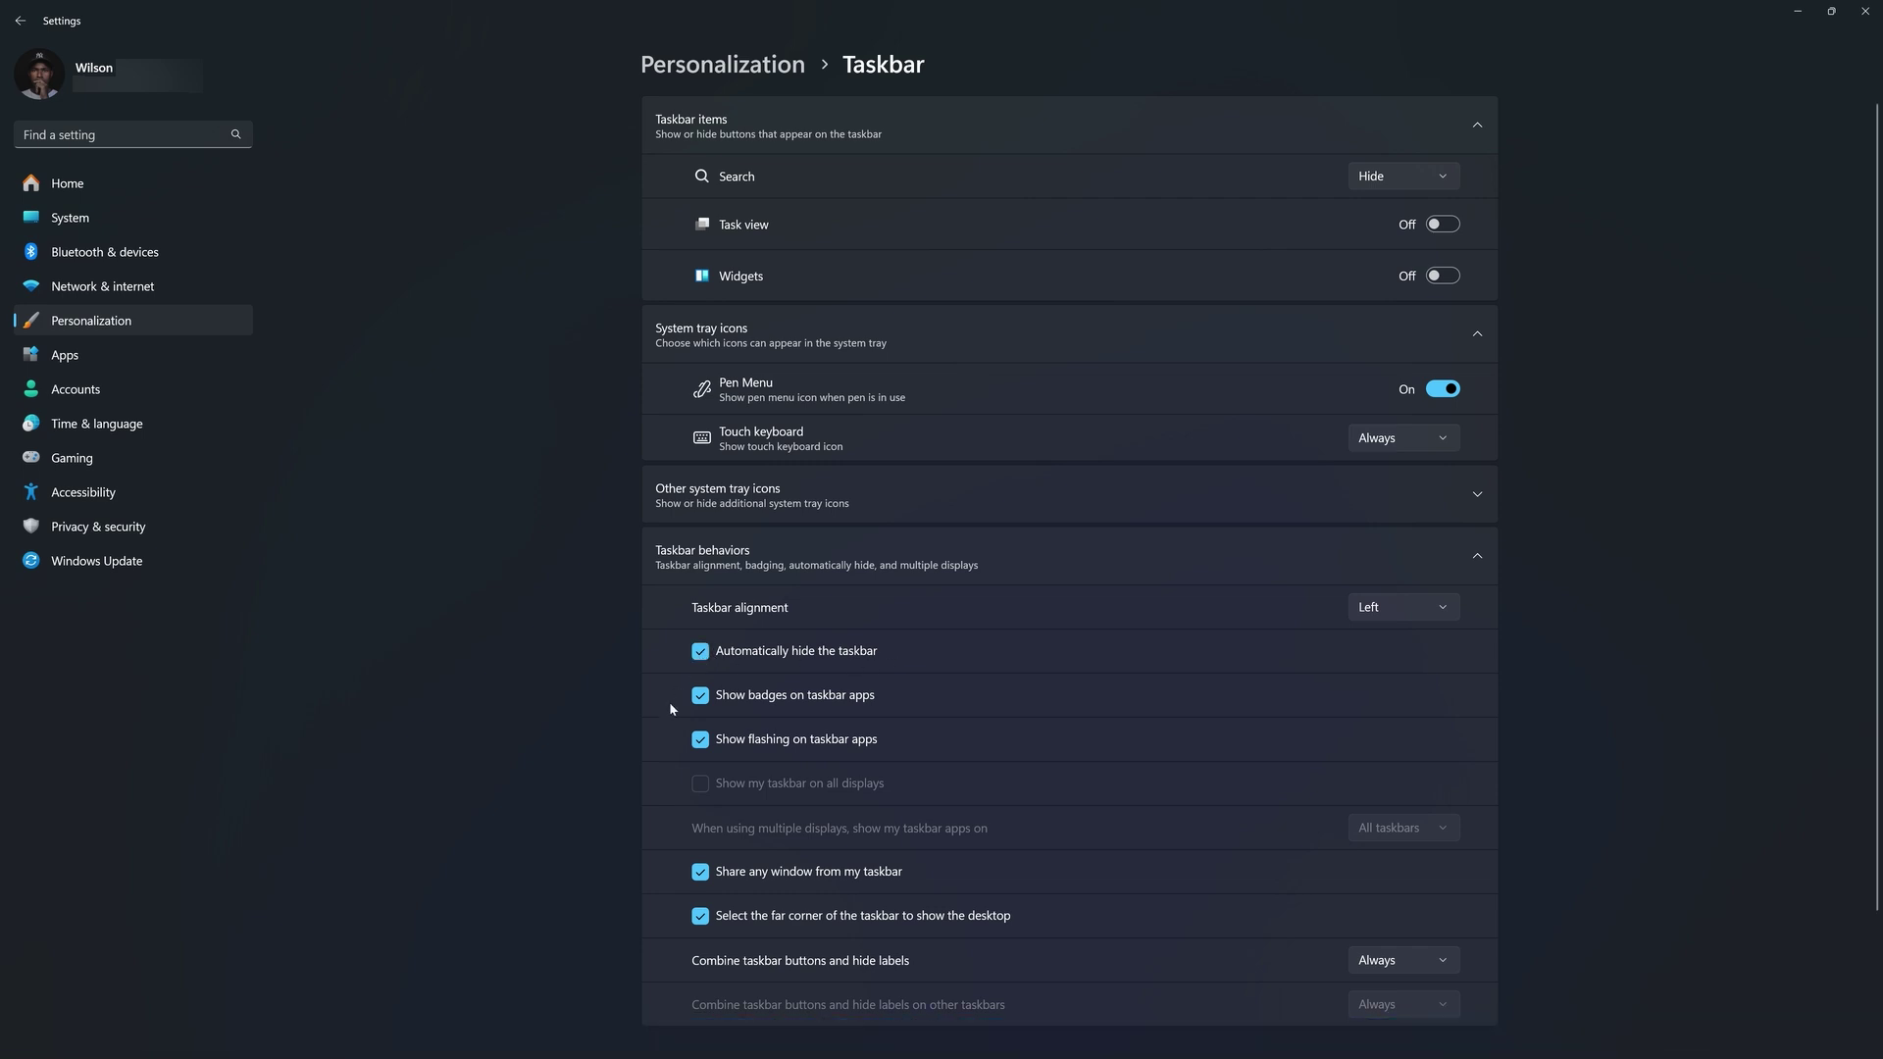
mouse_move(480, 1044)
click(700, 653)
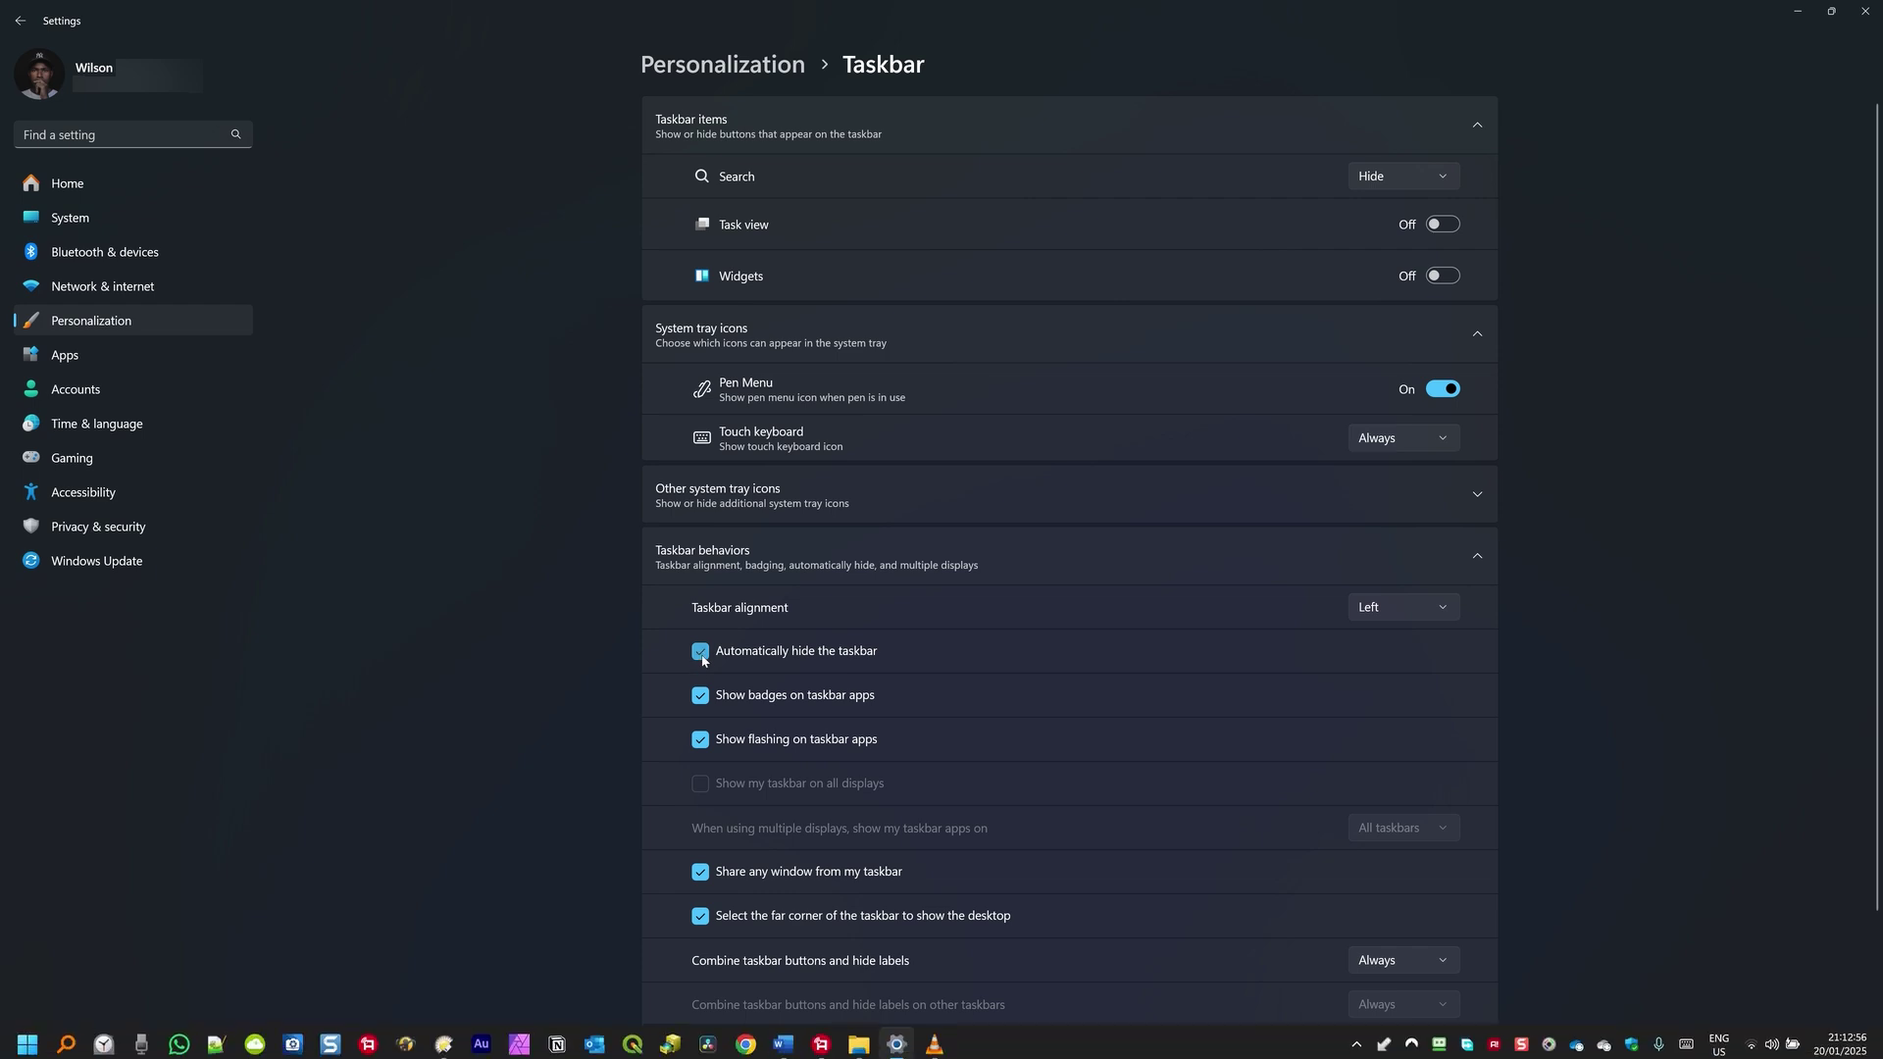
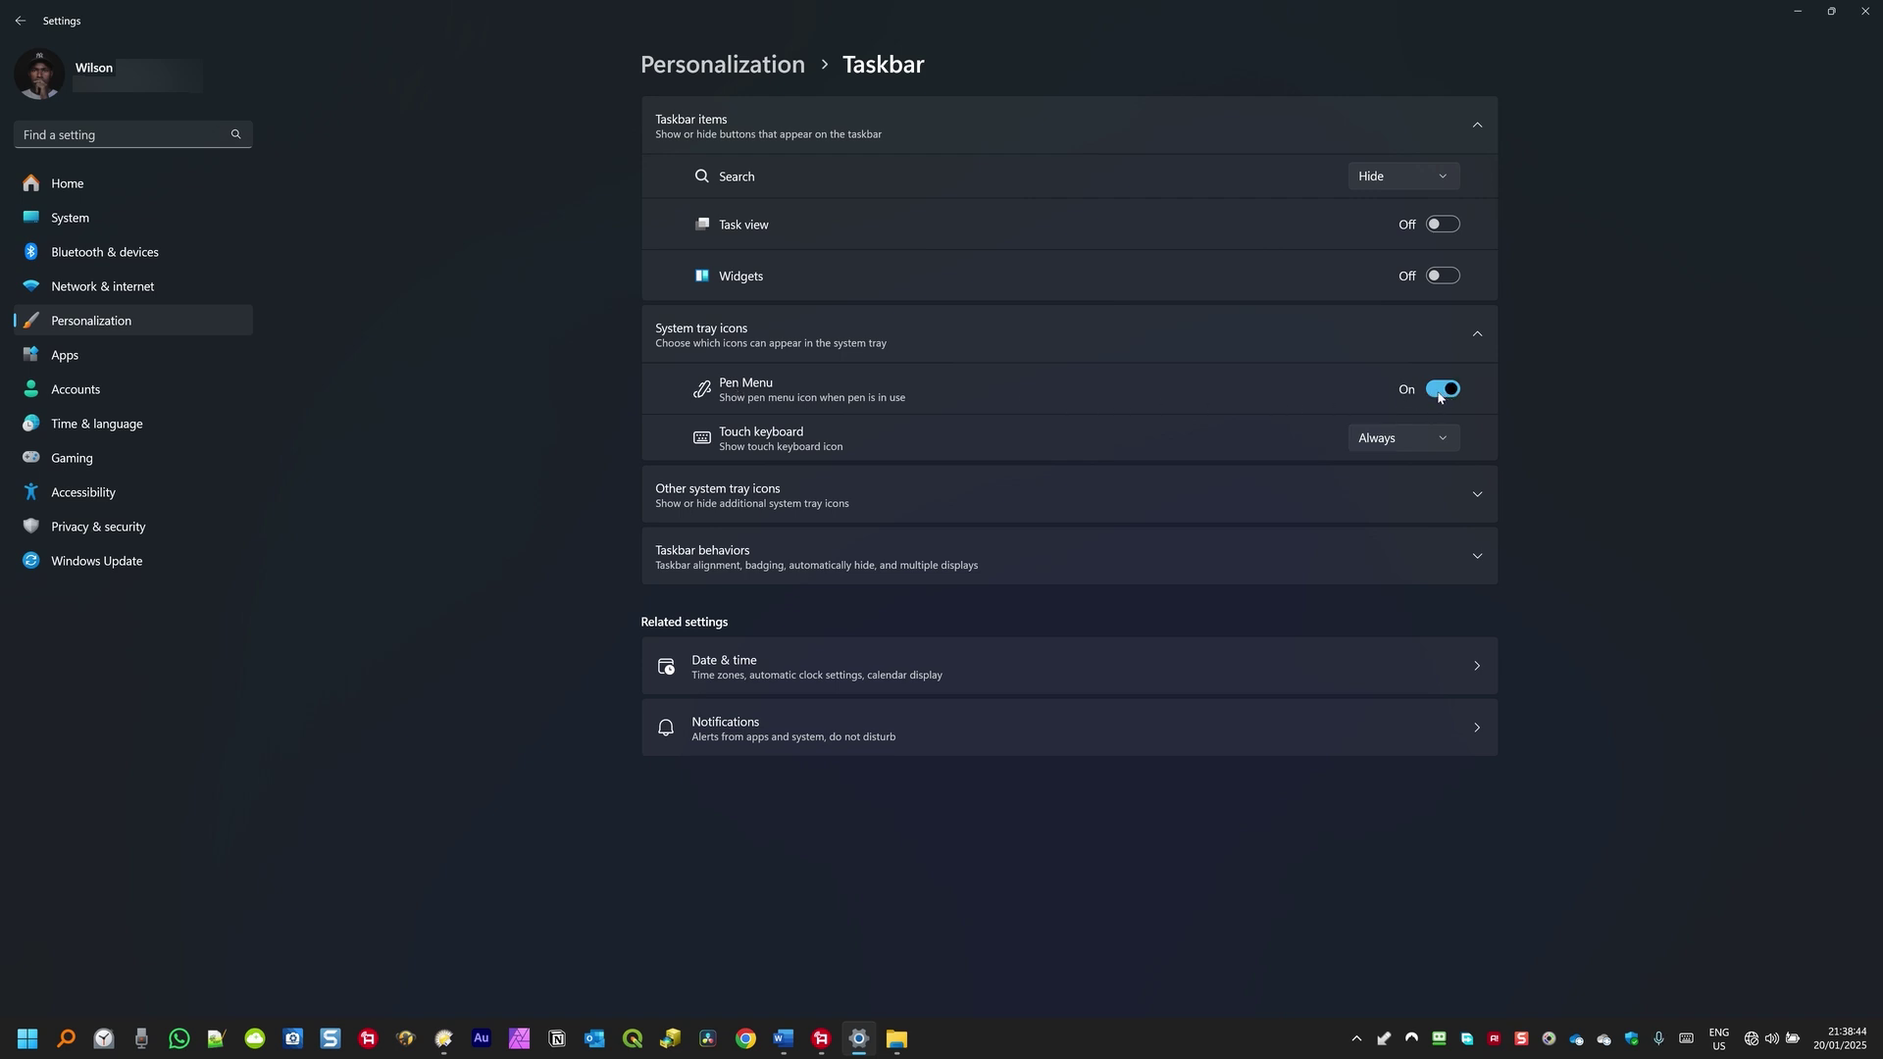
Turn off the Pen Menu tray icon and, after trying the touch keyboard, set its tray icon to Never.
click(1438, 392)
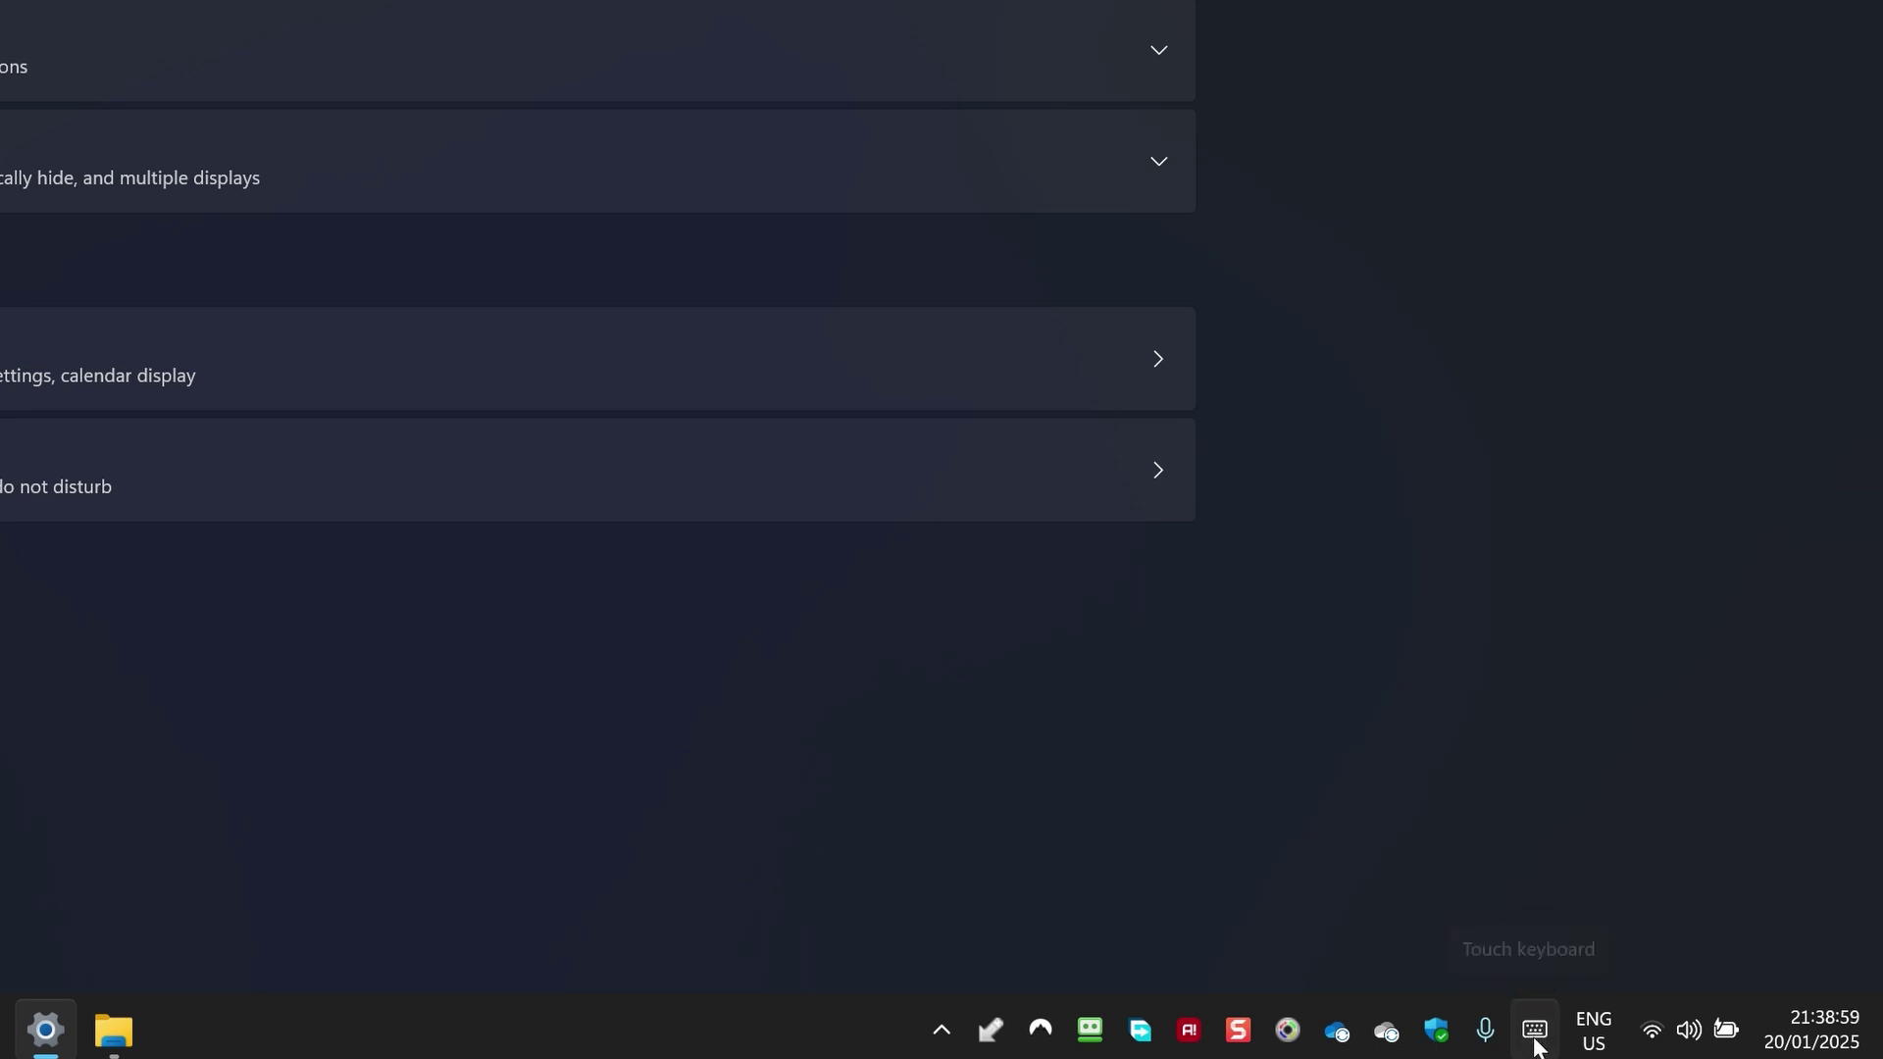
click(1534, 1035)
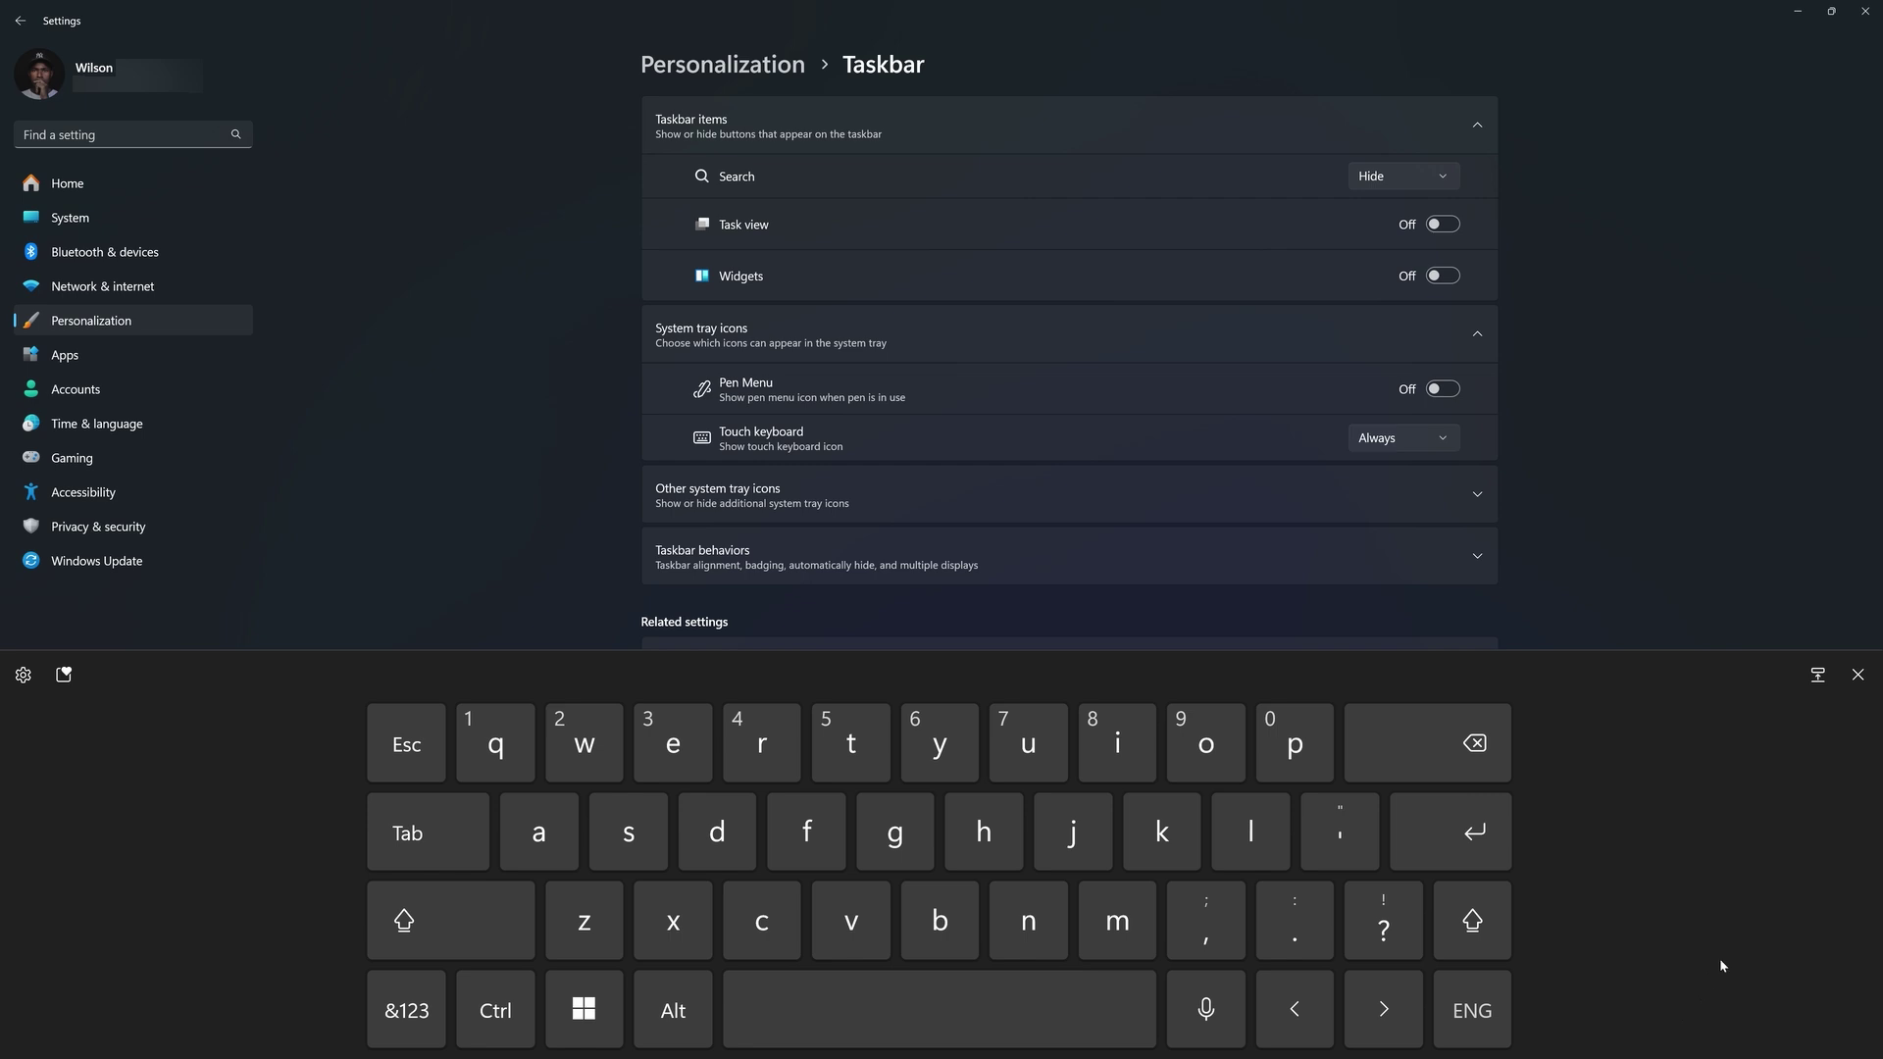
click(1857, 675)
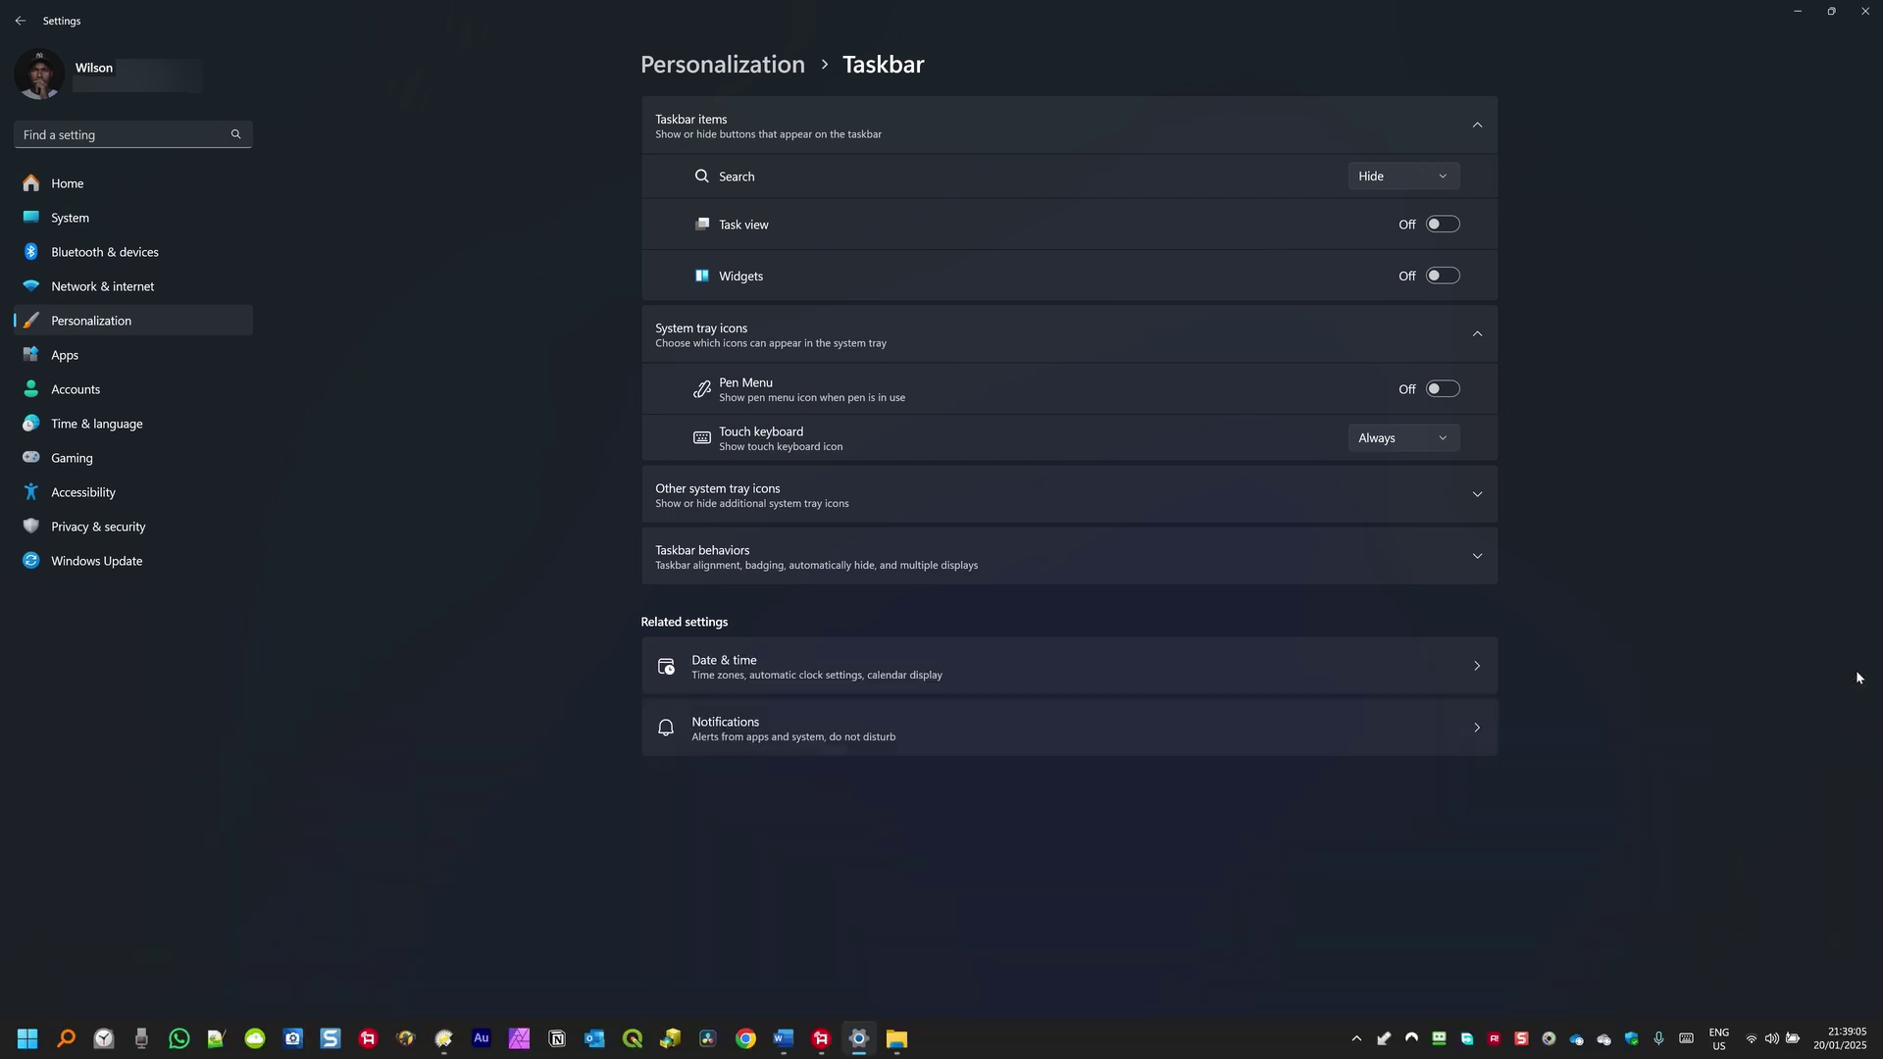
click(1440, 437)
click(1416, 402)
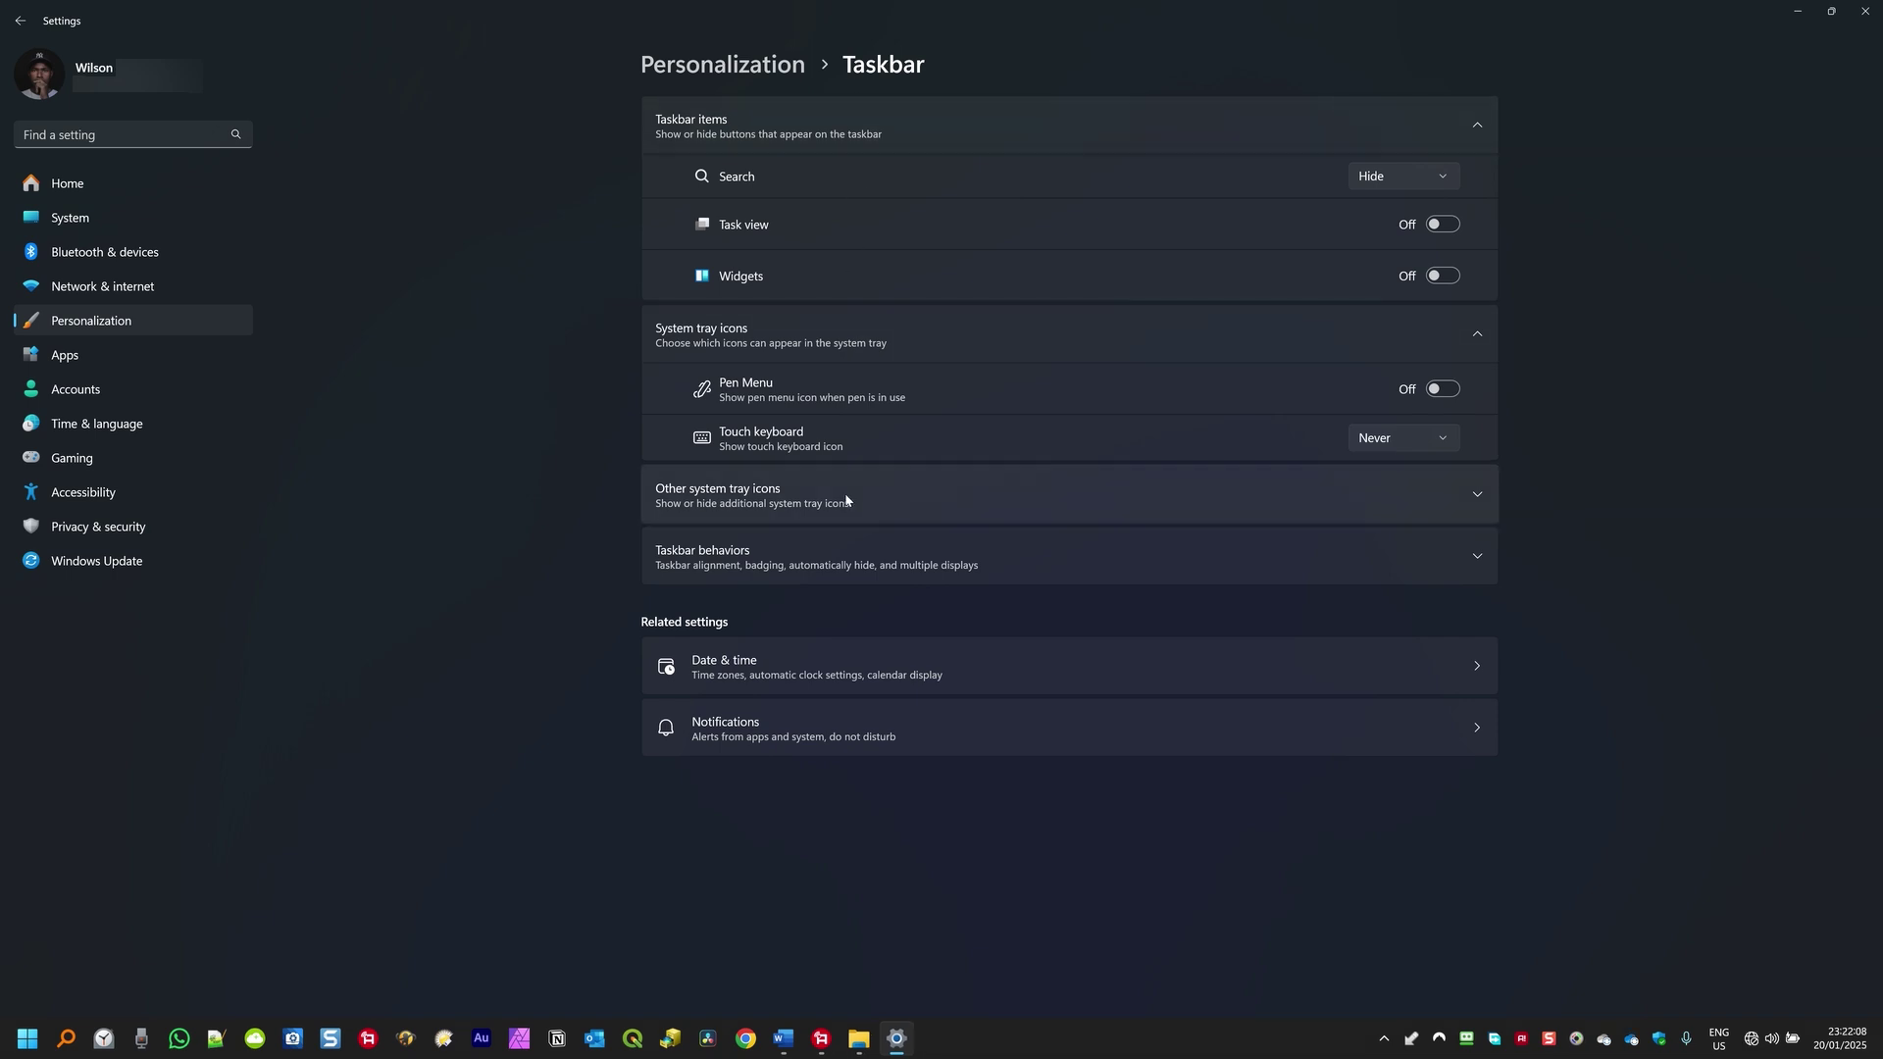
Expand the other system tray icons and examine which app icons are shown or hidden, including USB Safely Remove.
click(897, 499)
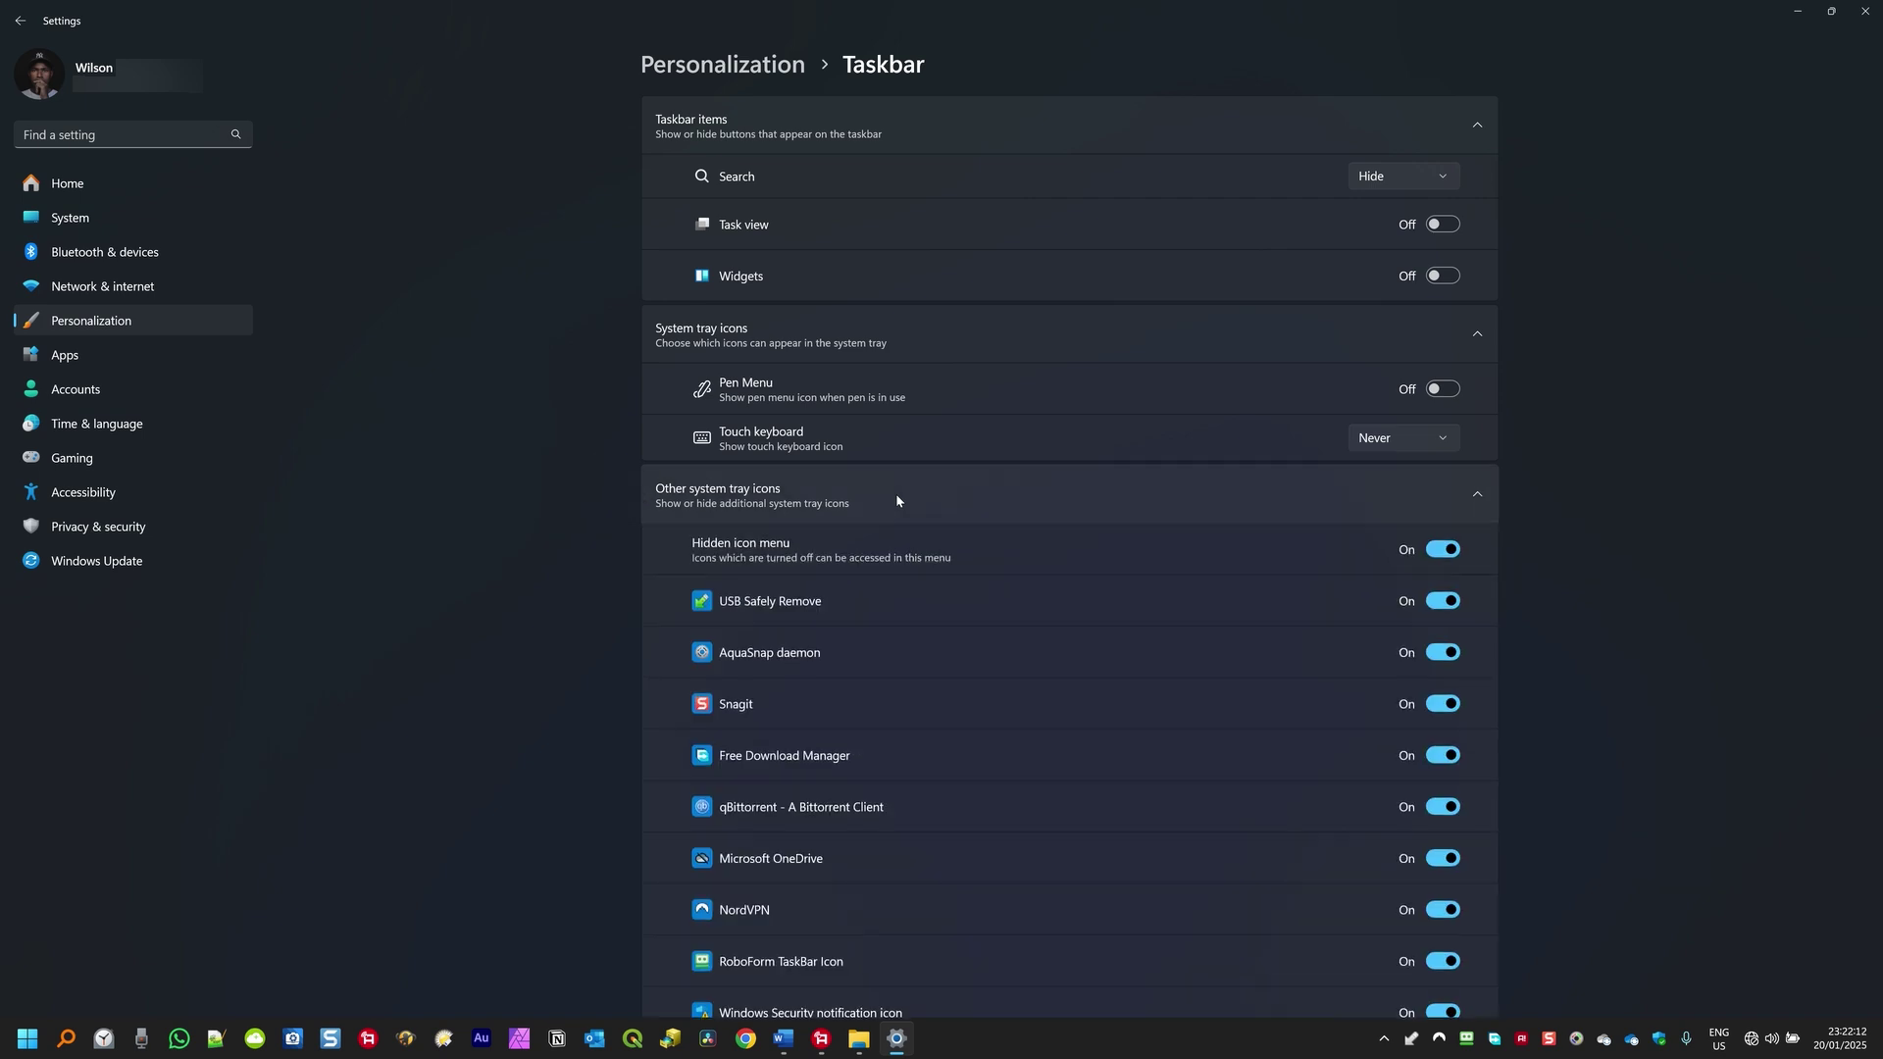
click(896, 500)
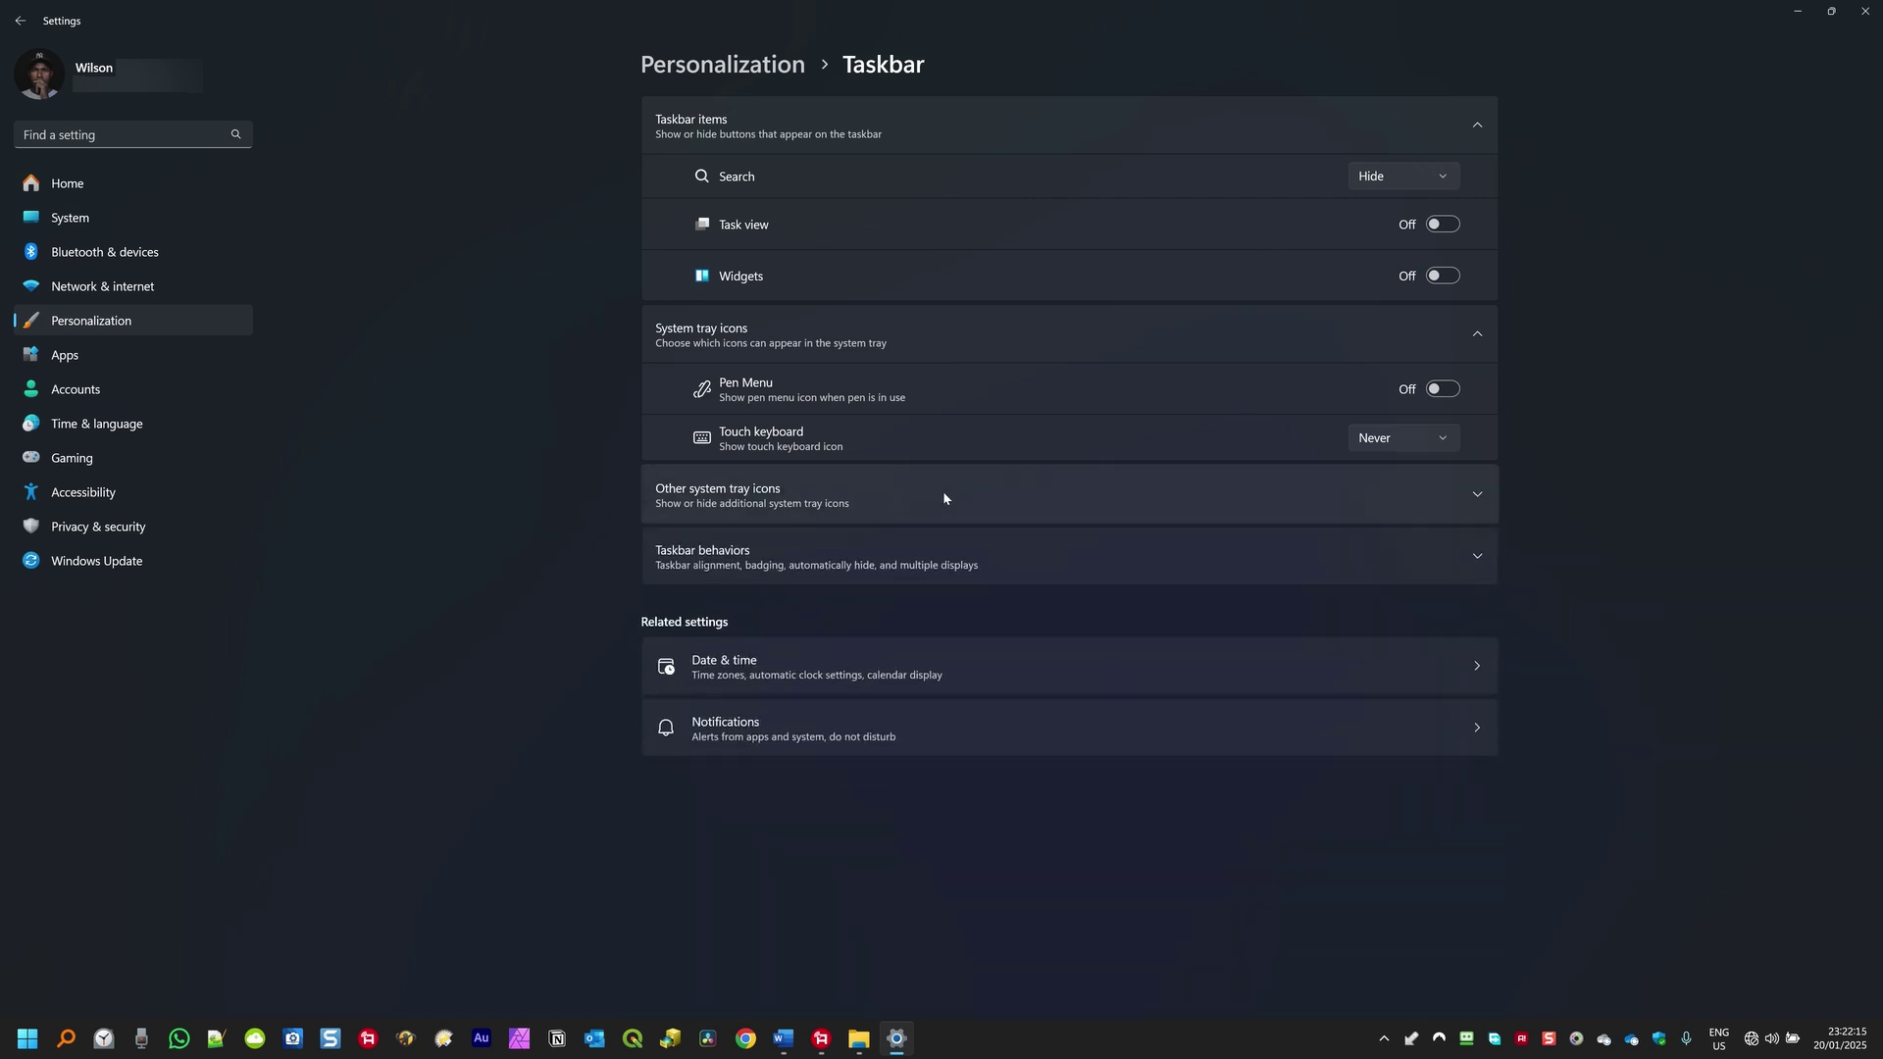
click(1478, 498)
click(1478, 498)
click(1478, 499)
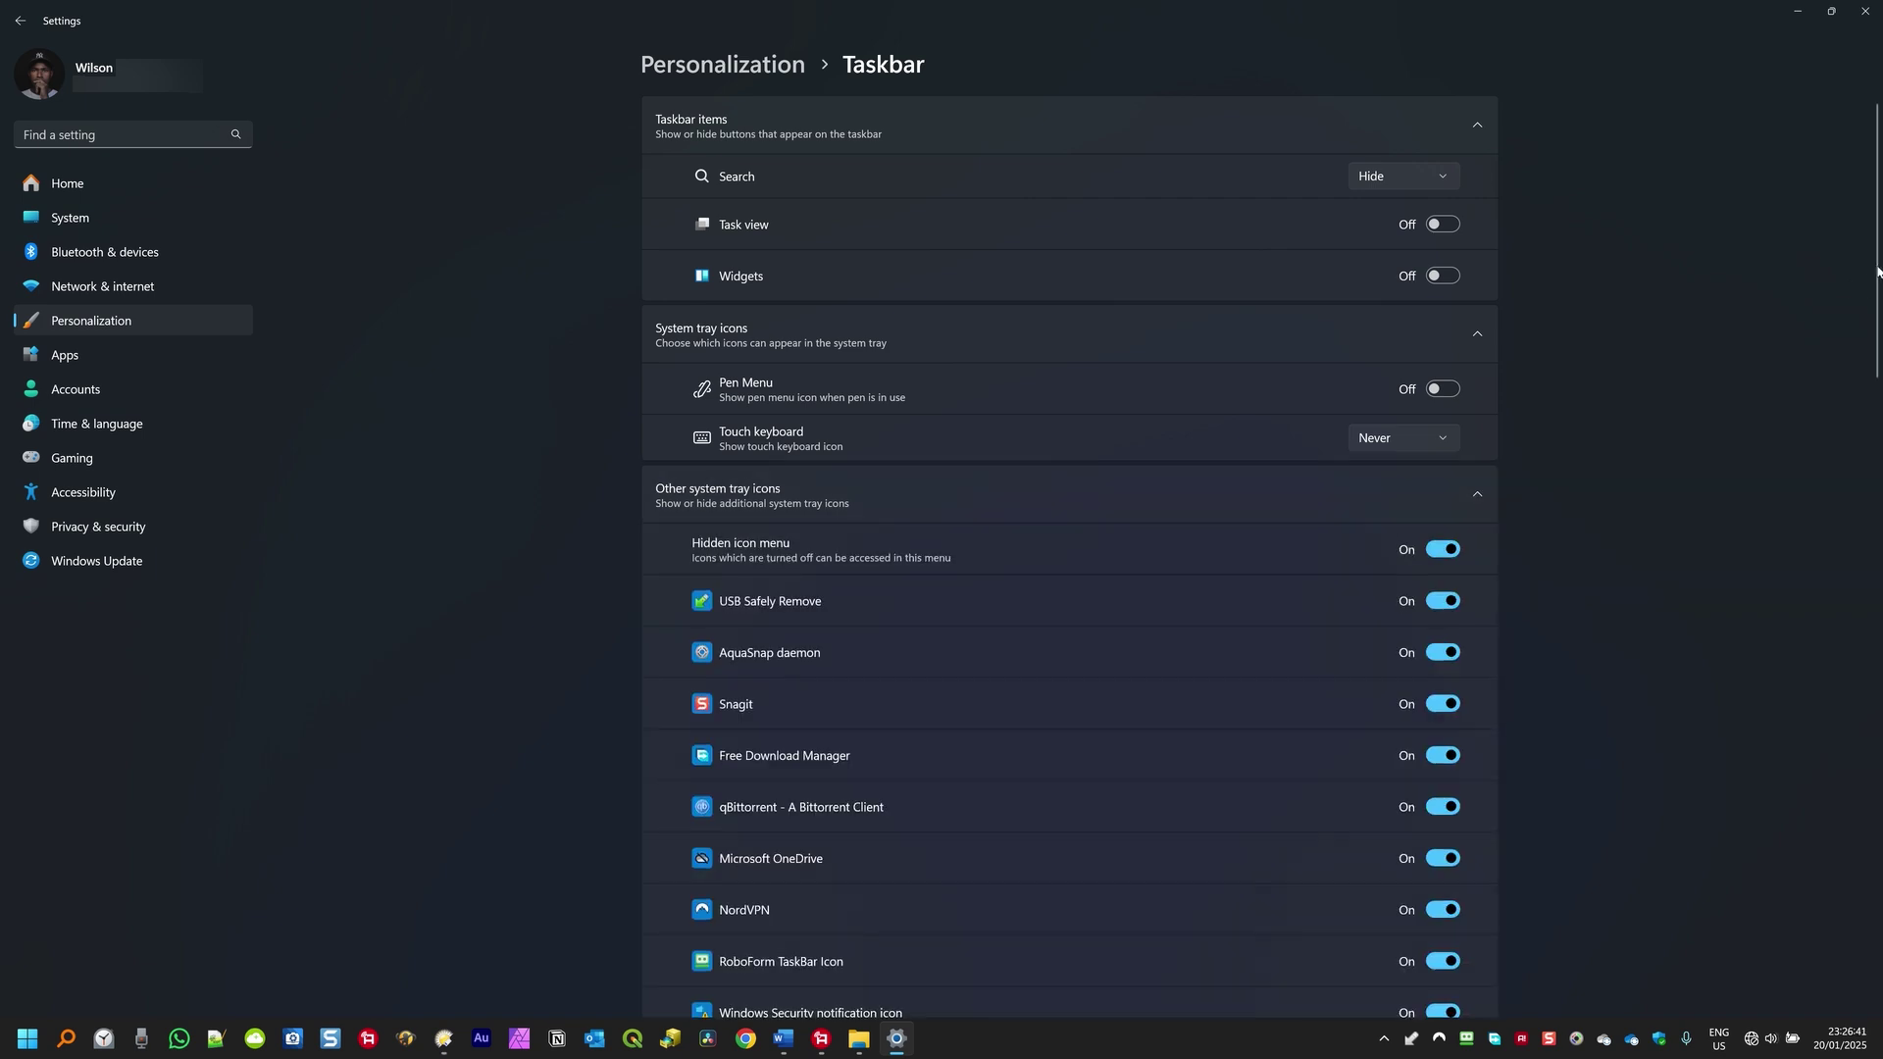
drag(1875, 272, 1876, 681)
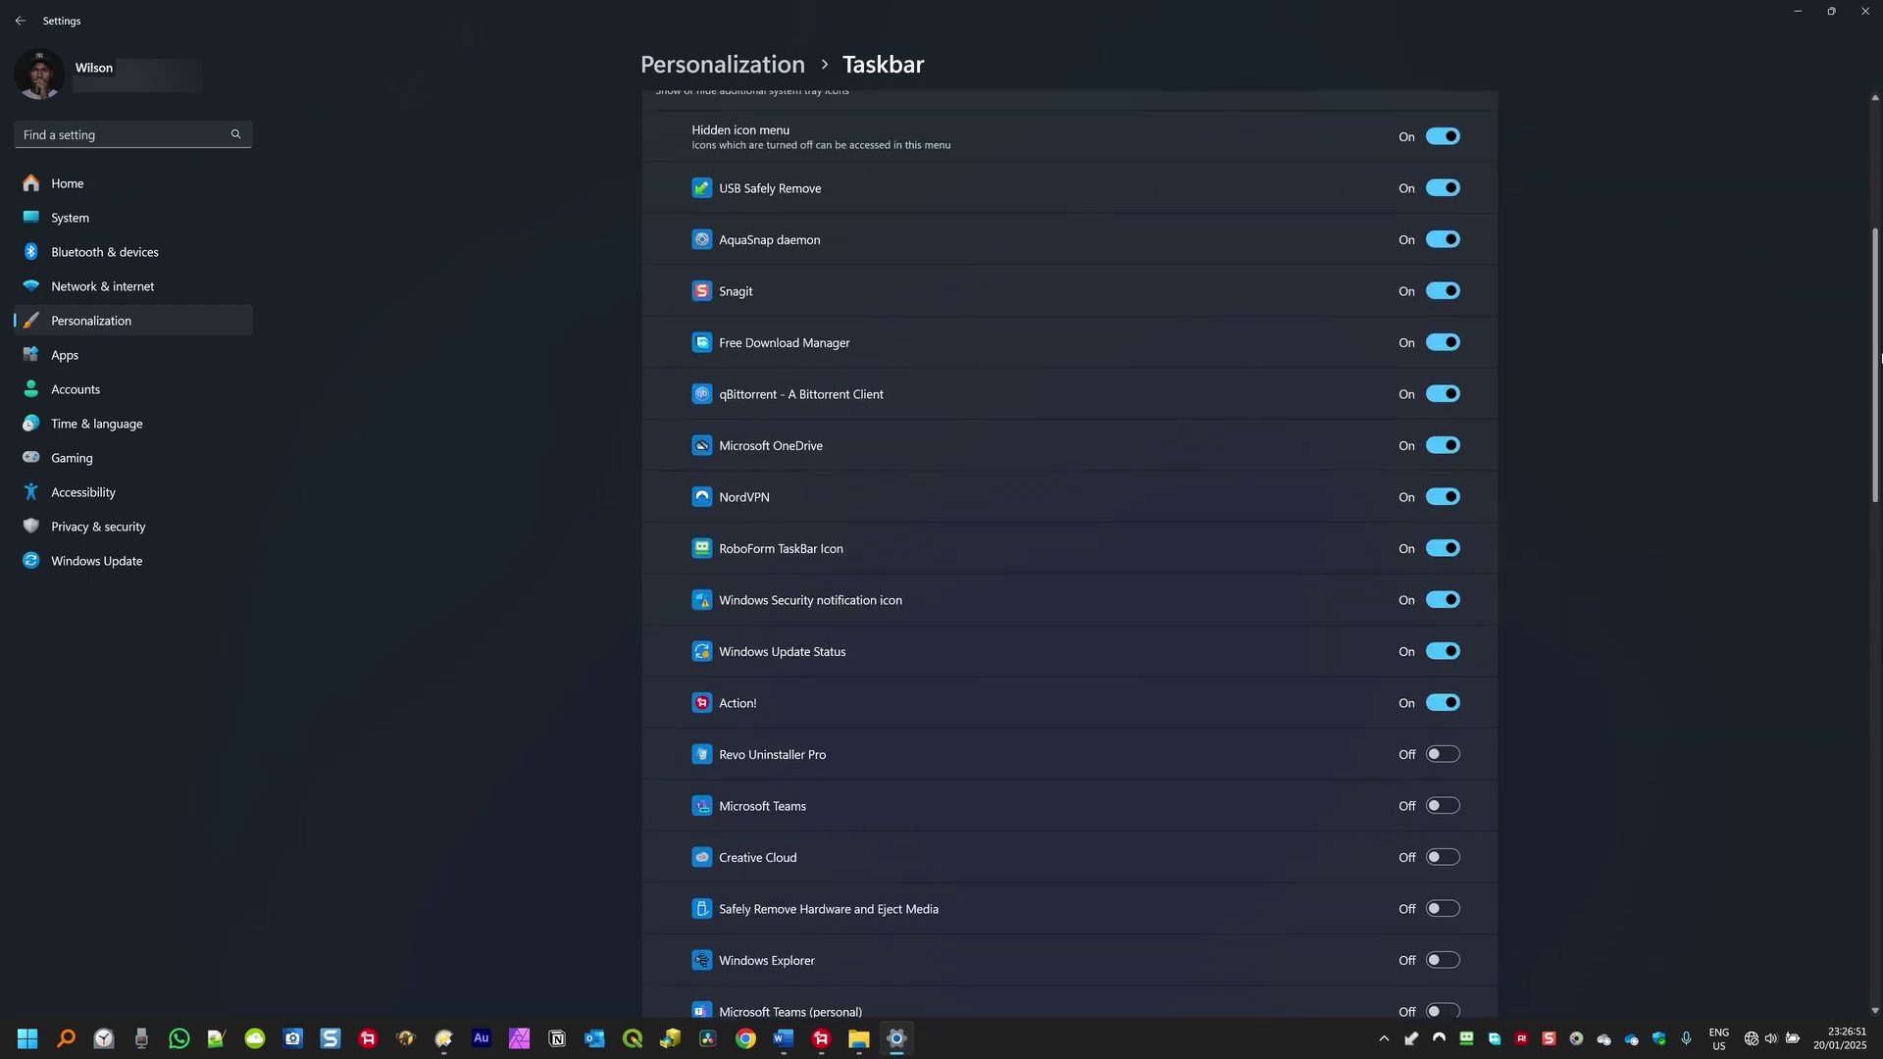
scroll(1547, 600, up, 5)
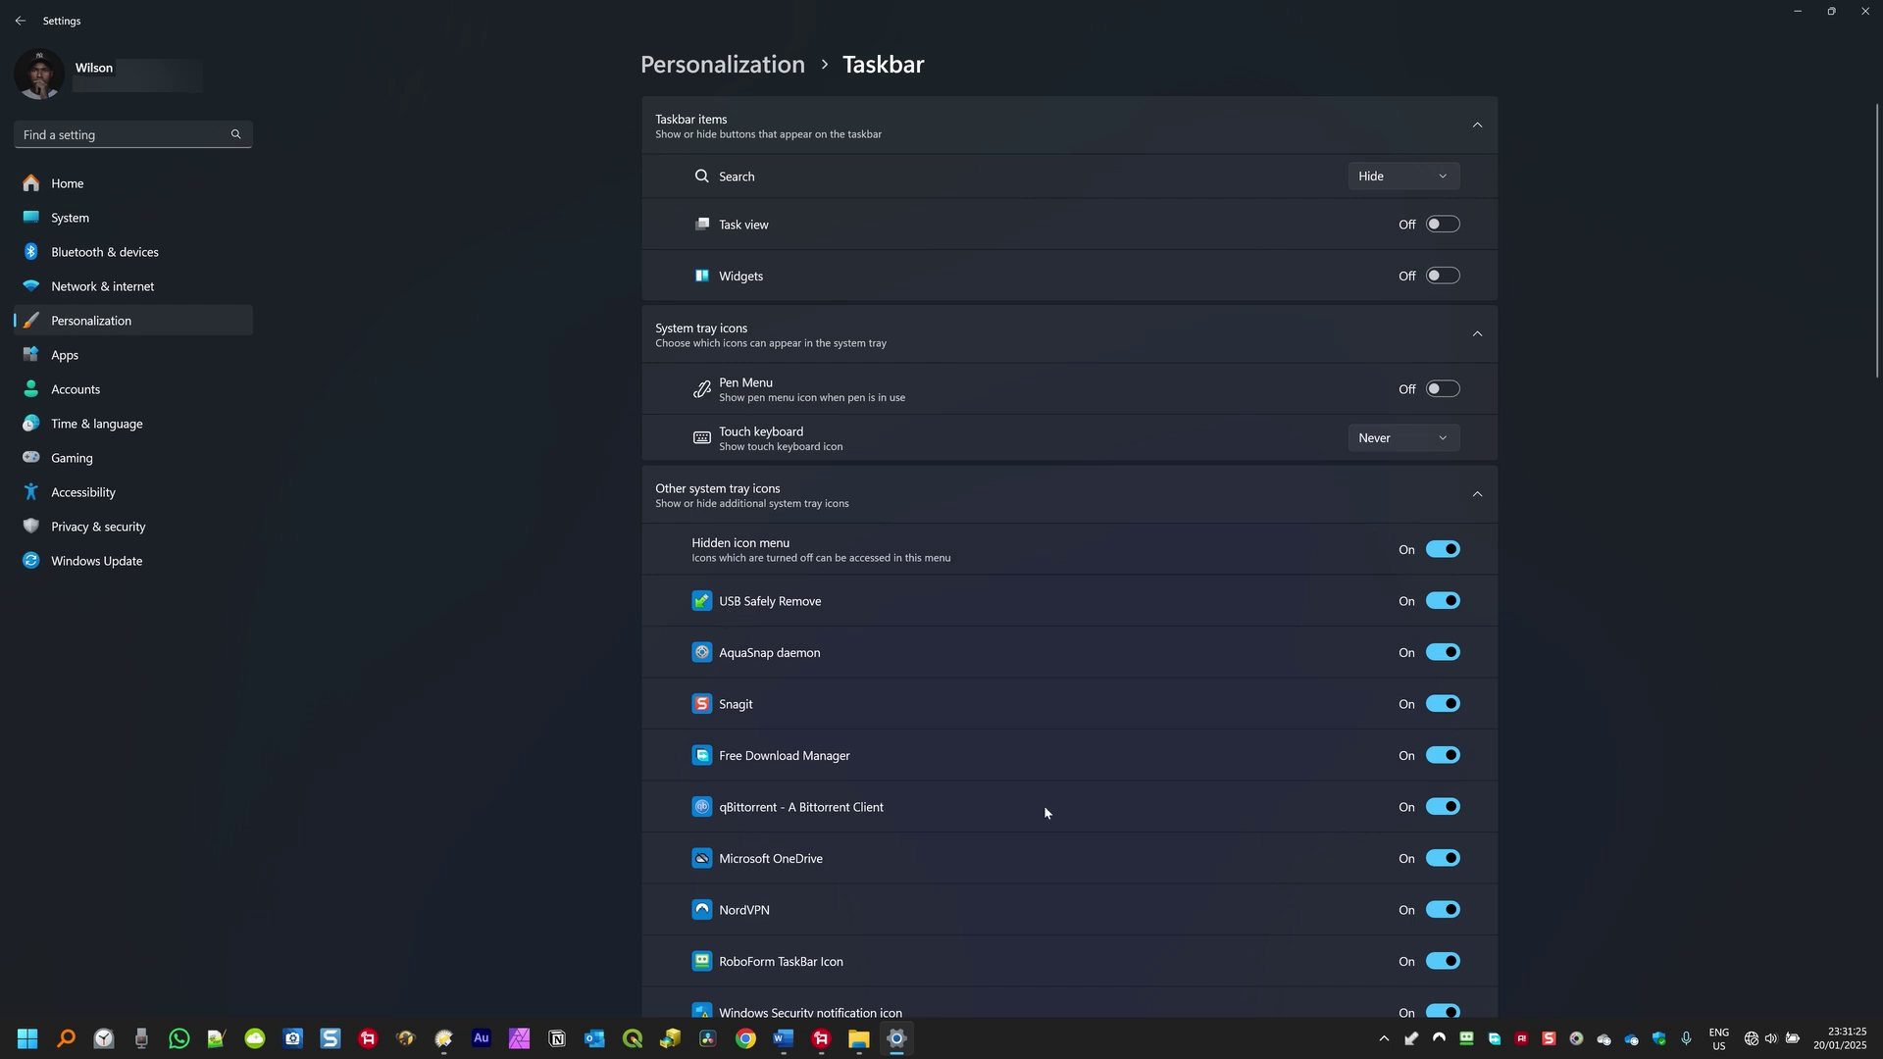
mouse_move(1409, 1045)
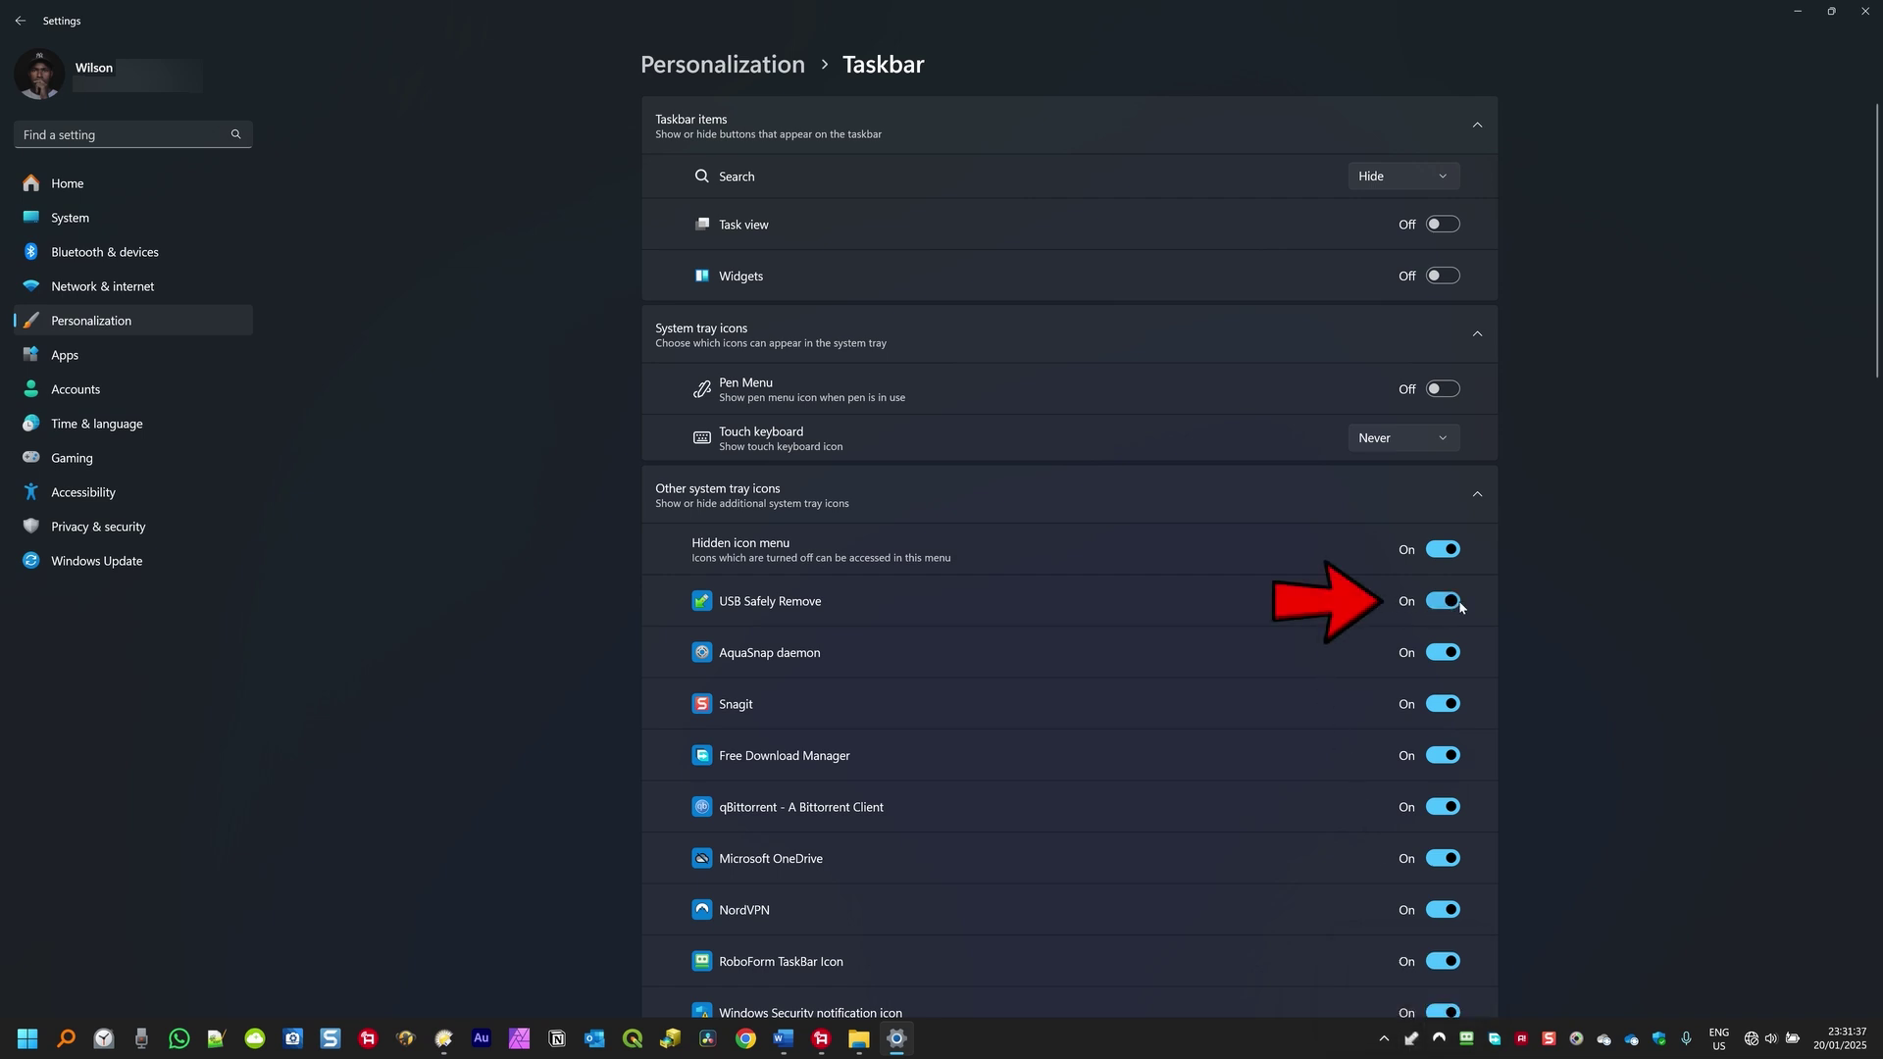
Turn off the USB Safely Remove tray icon, view it among the hidden icons on the taskbar, and close that overflow.
click(1448, 601)
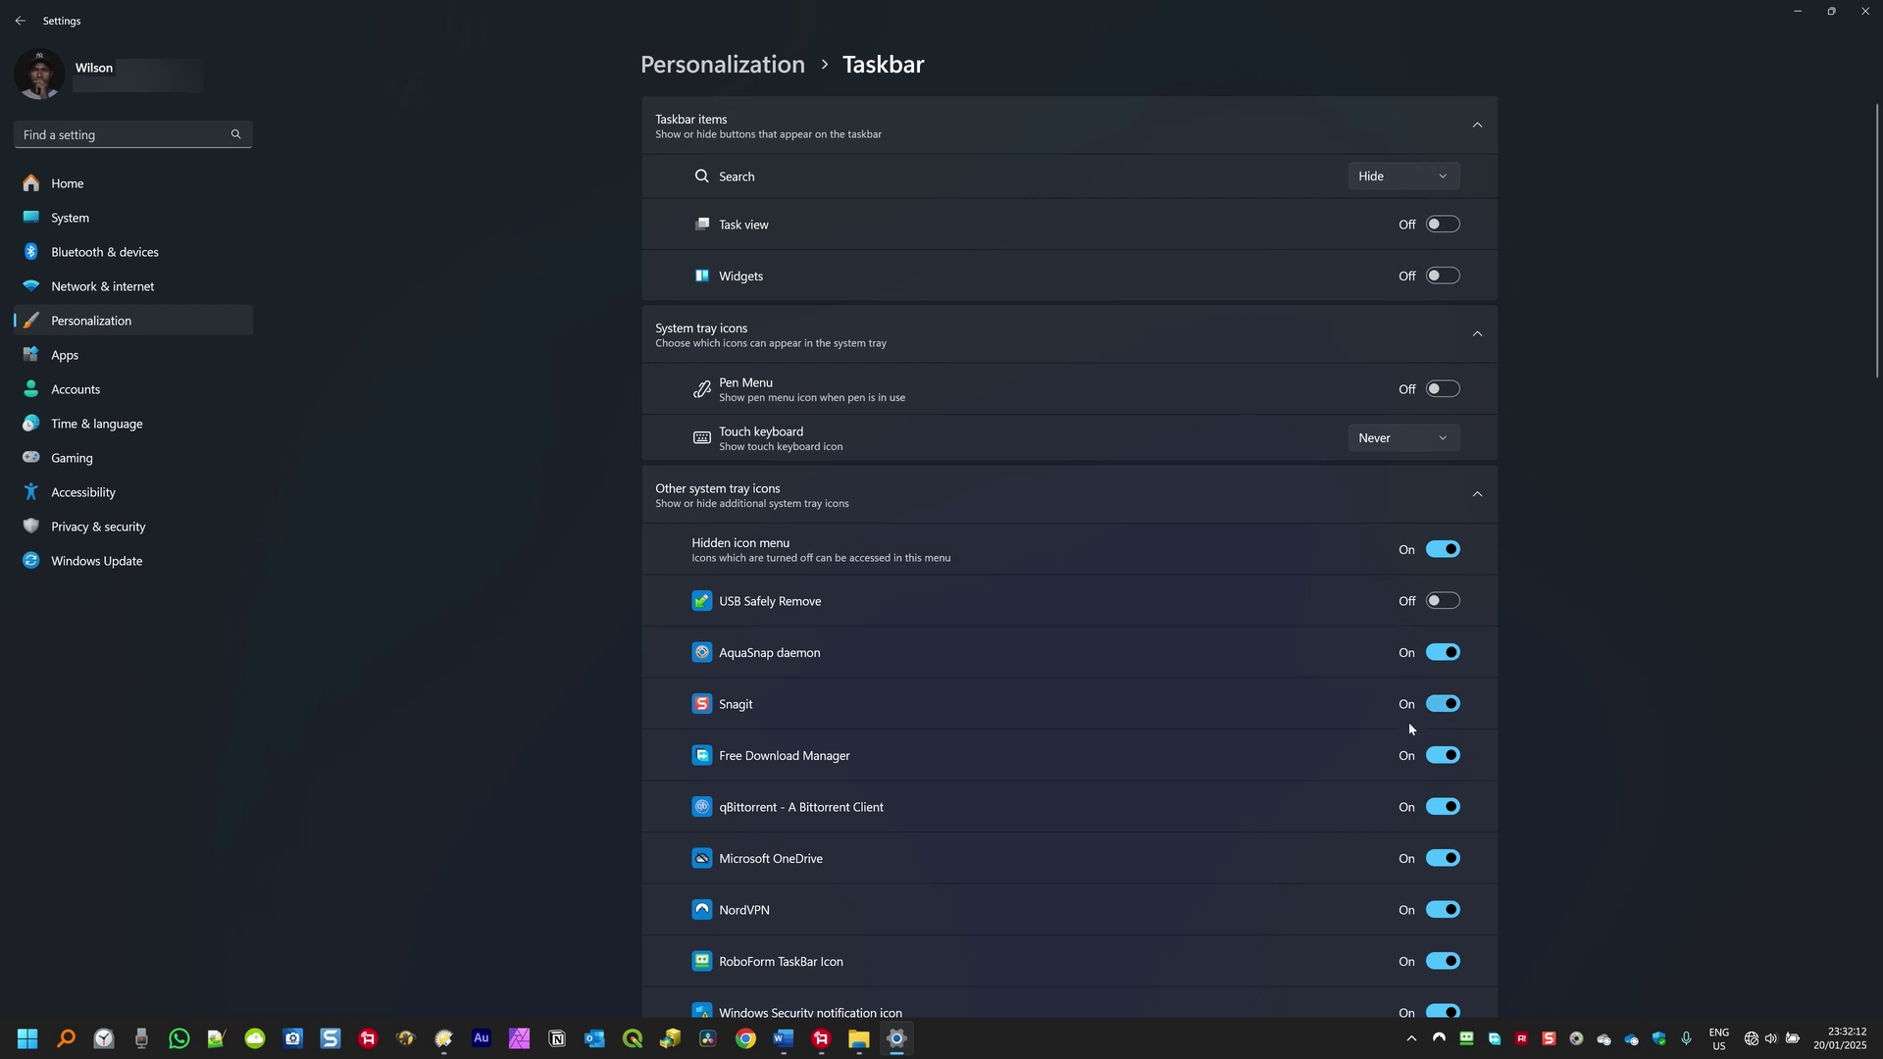
click(1409, 1039)
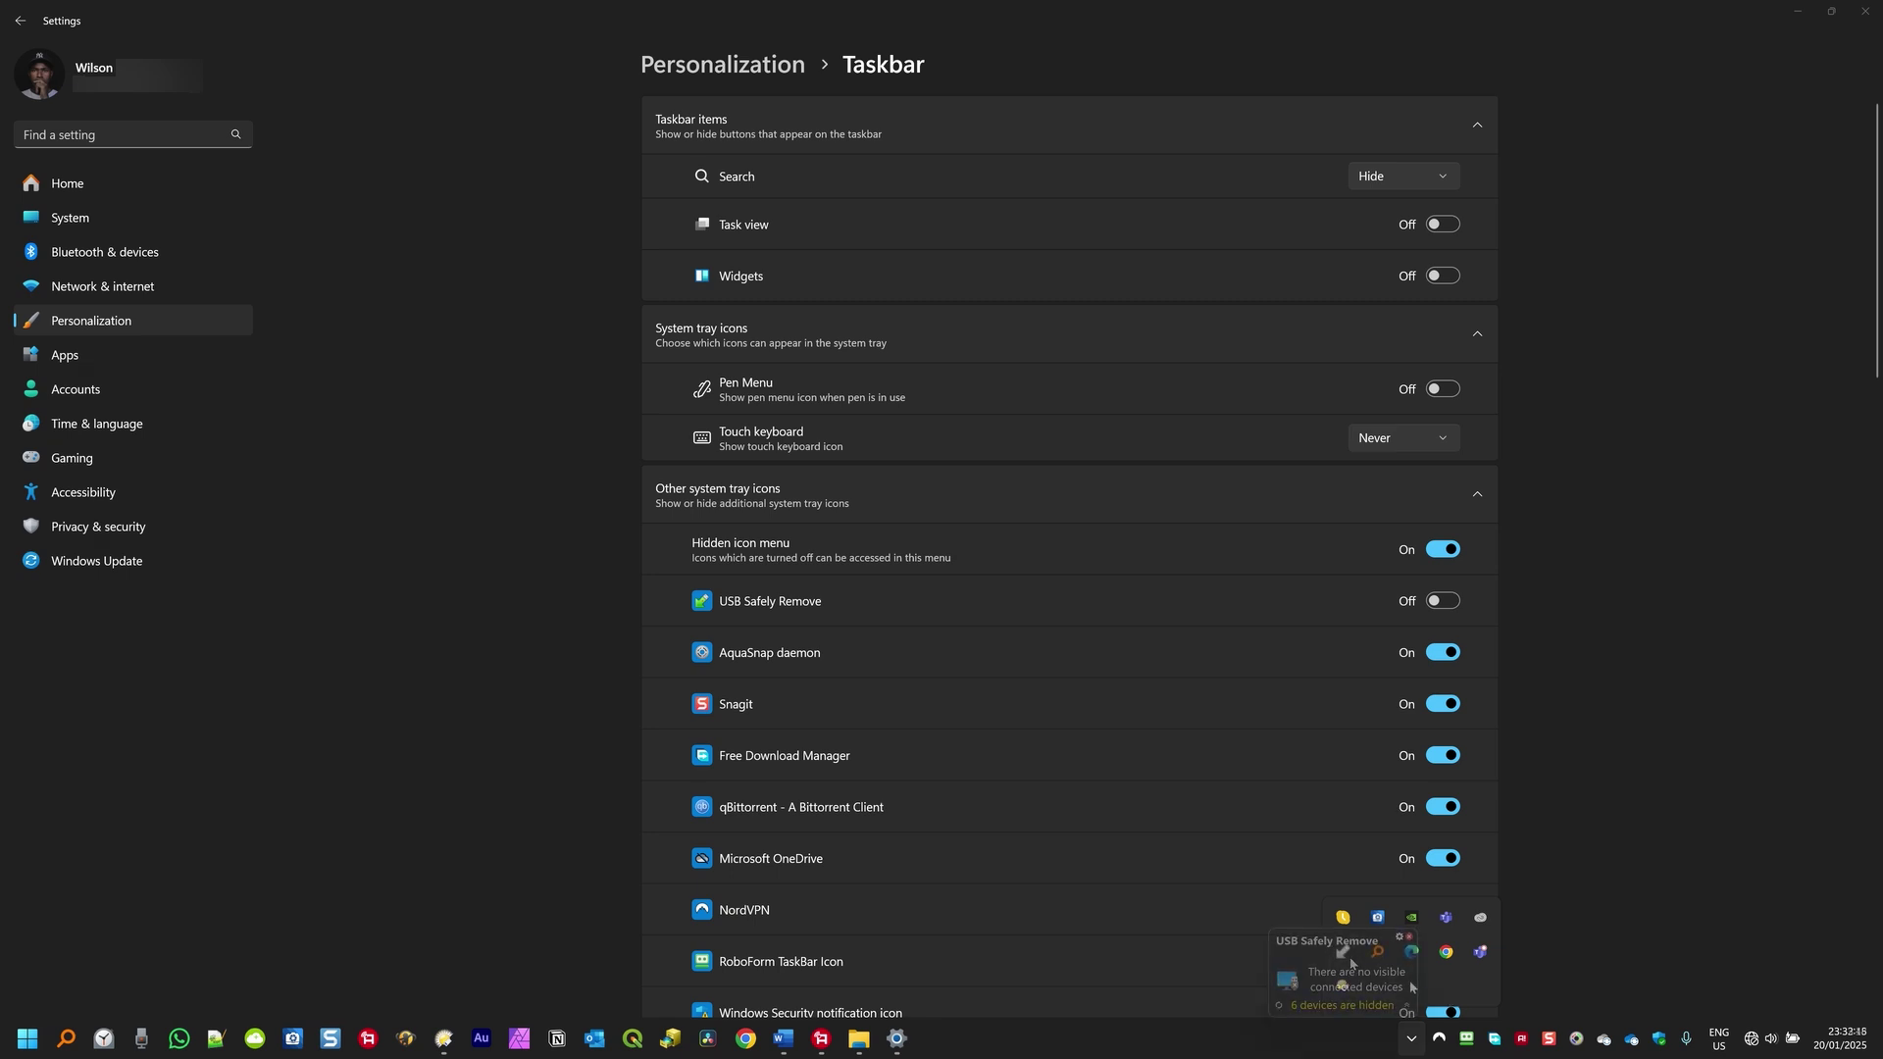
click(1409, 1045)
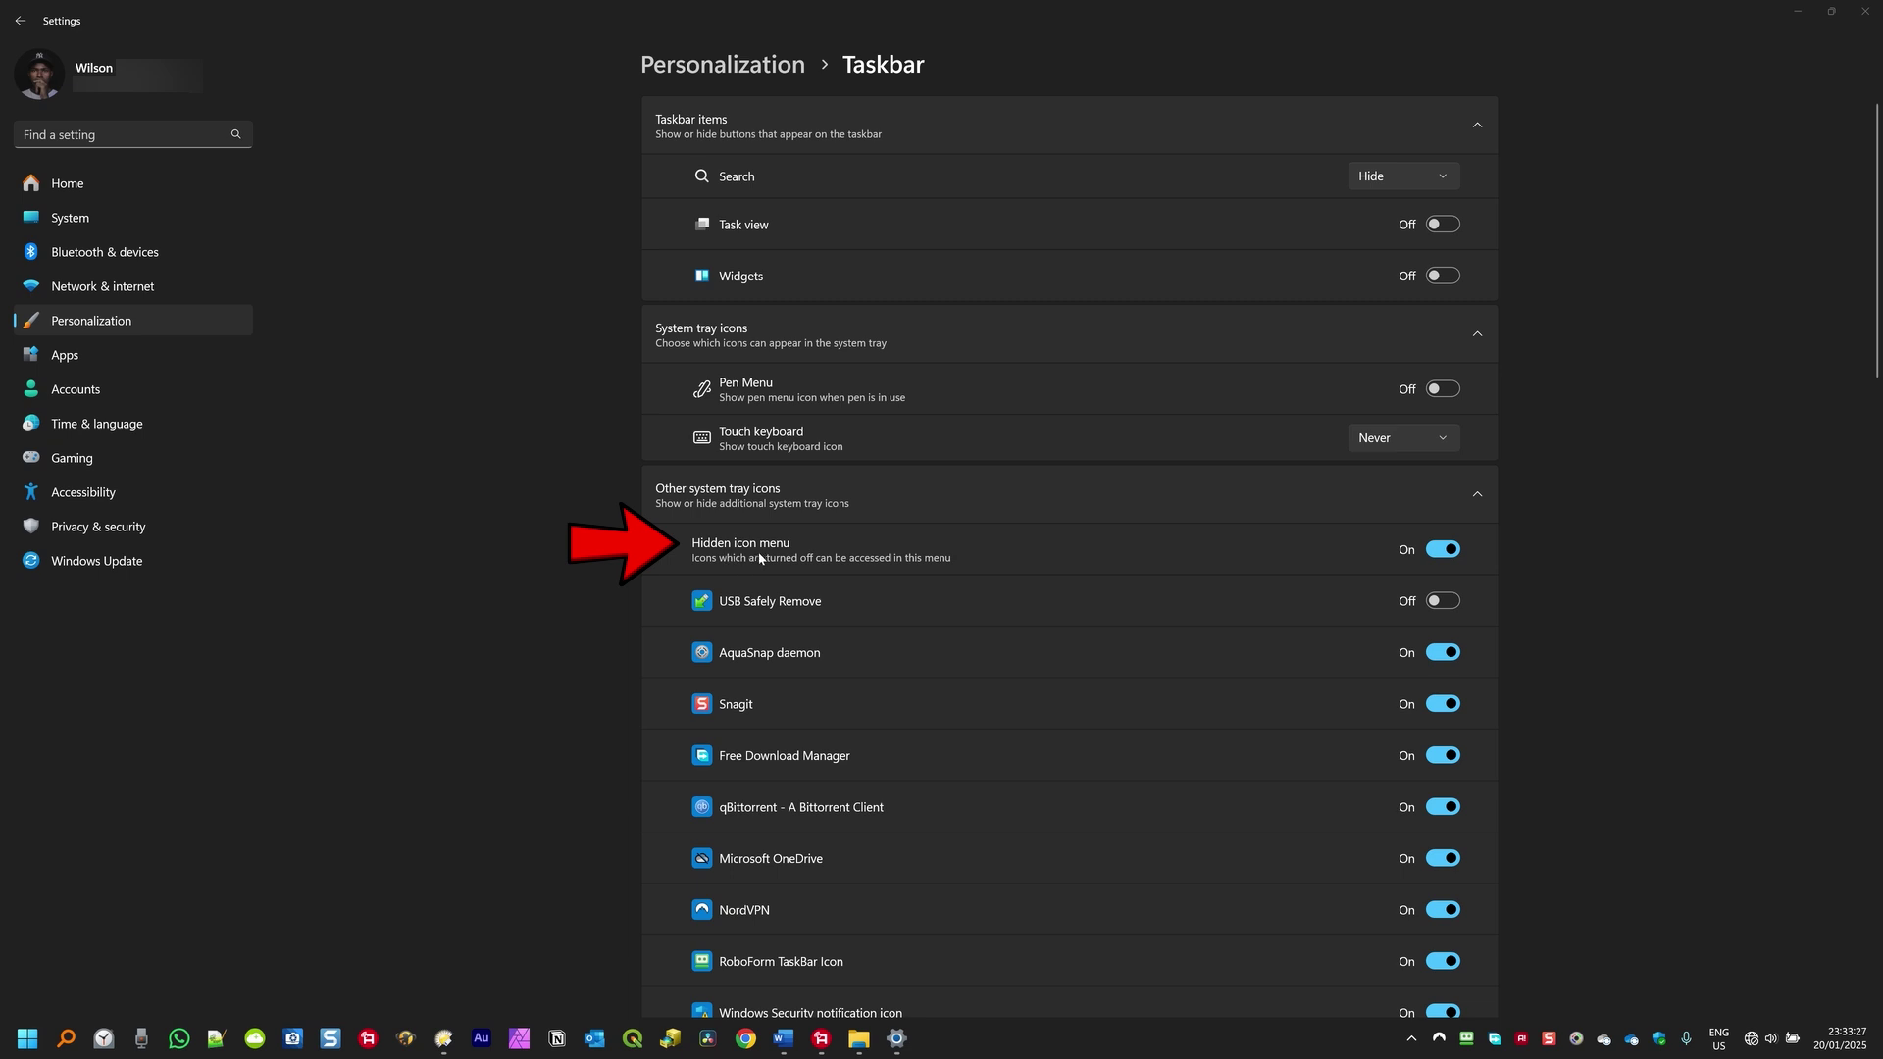
Turn off the hidden icon menu and the AquaSnap daemon, Snagit, Free Download Manager, qBittorrent, Microsoft OneDrive, NordVPN and RoboForm tray icons.
click(1442, 551)
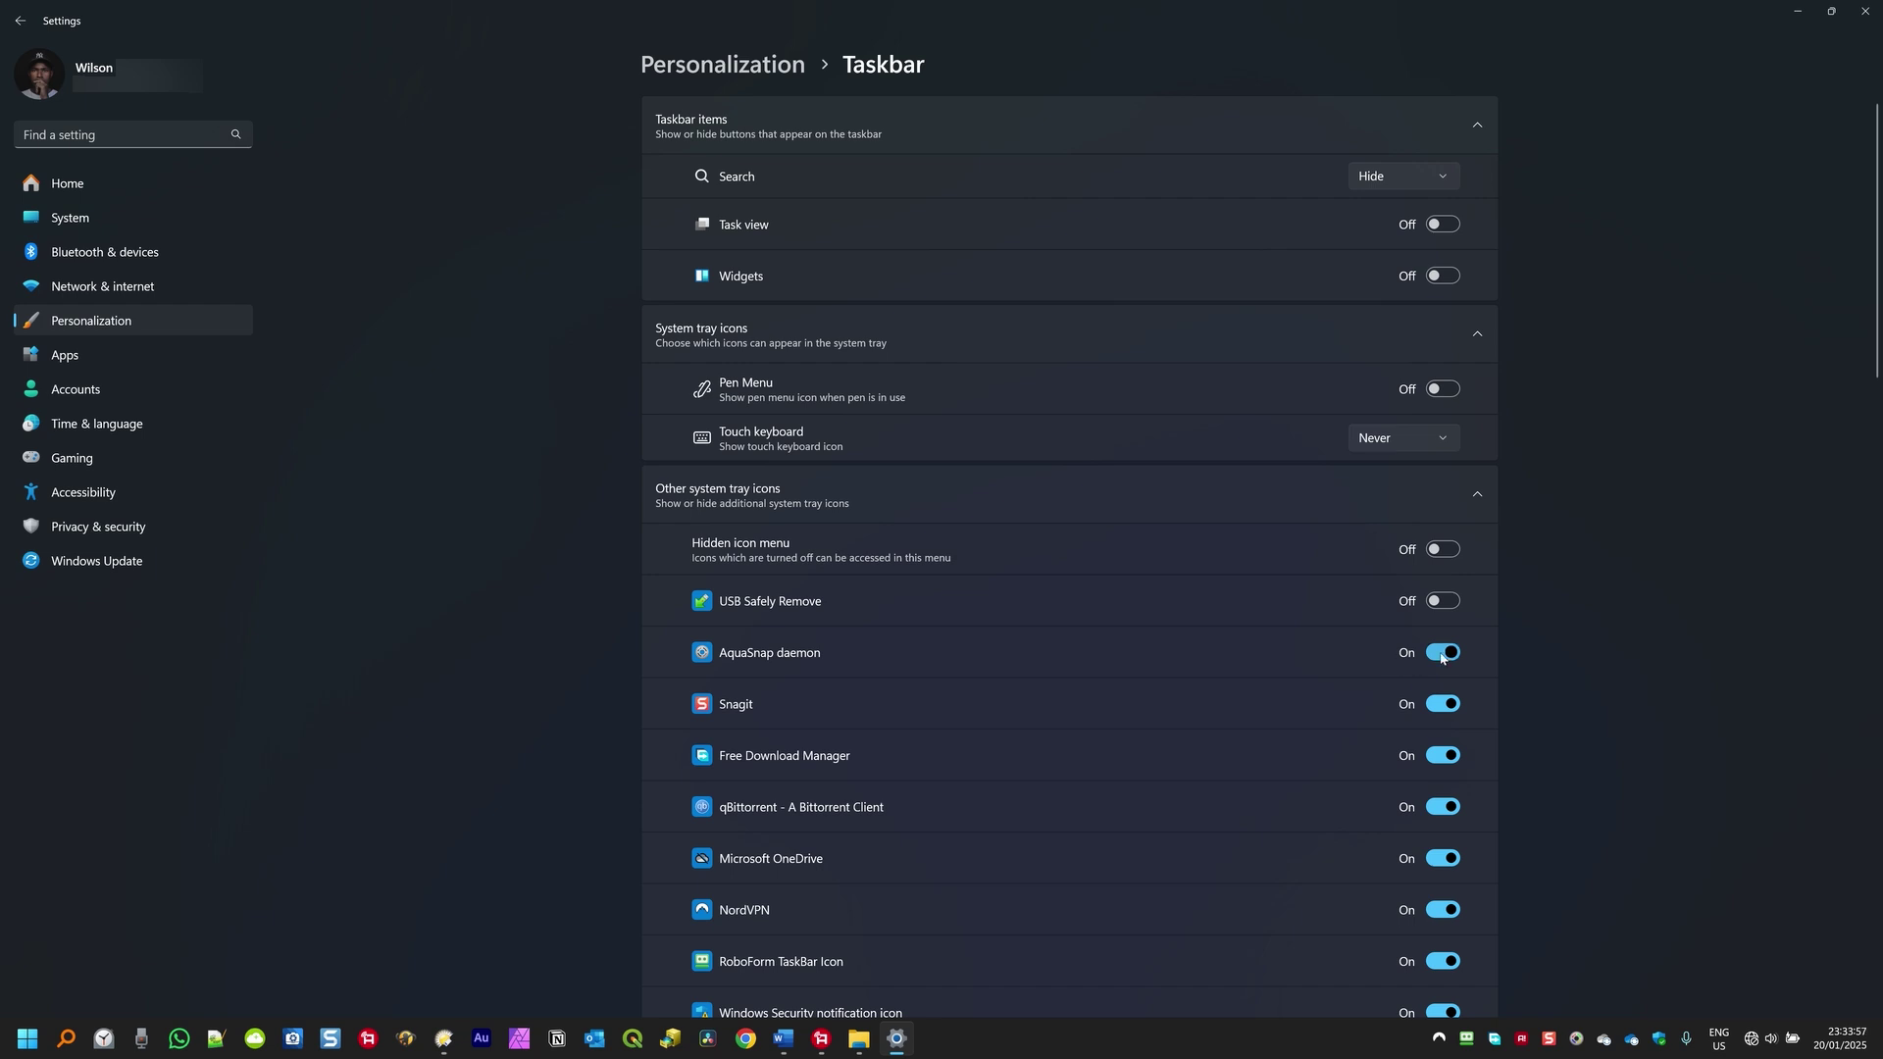
click(1440, 654)
click(1441, 705)
click(1444, 757)
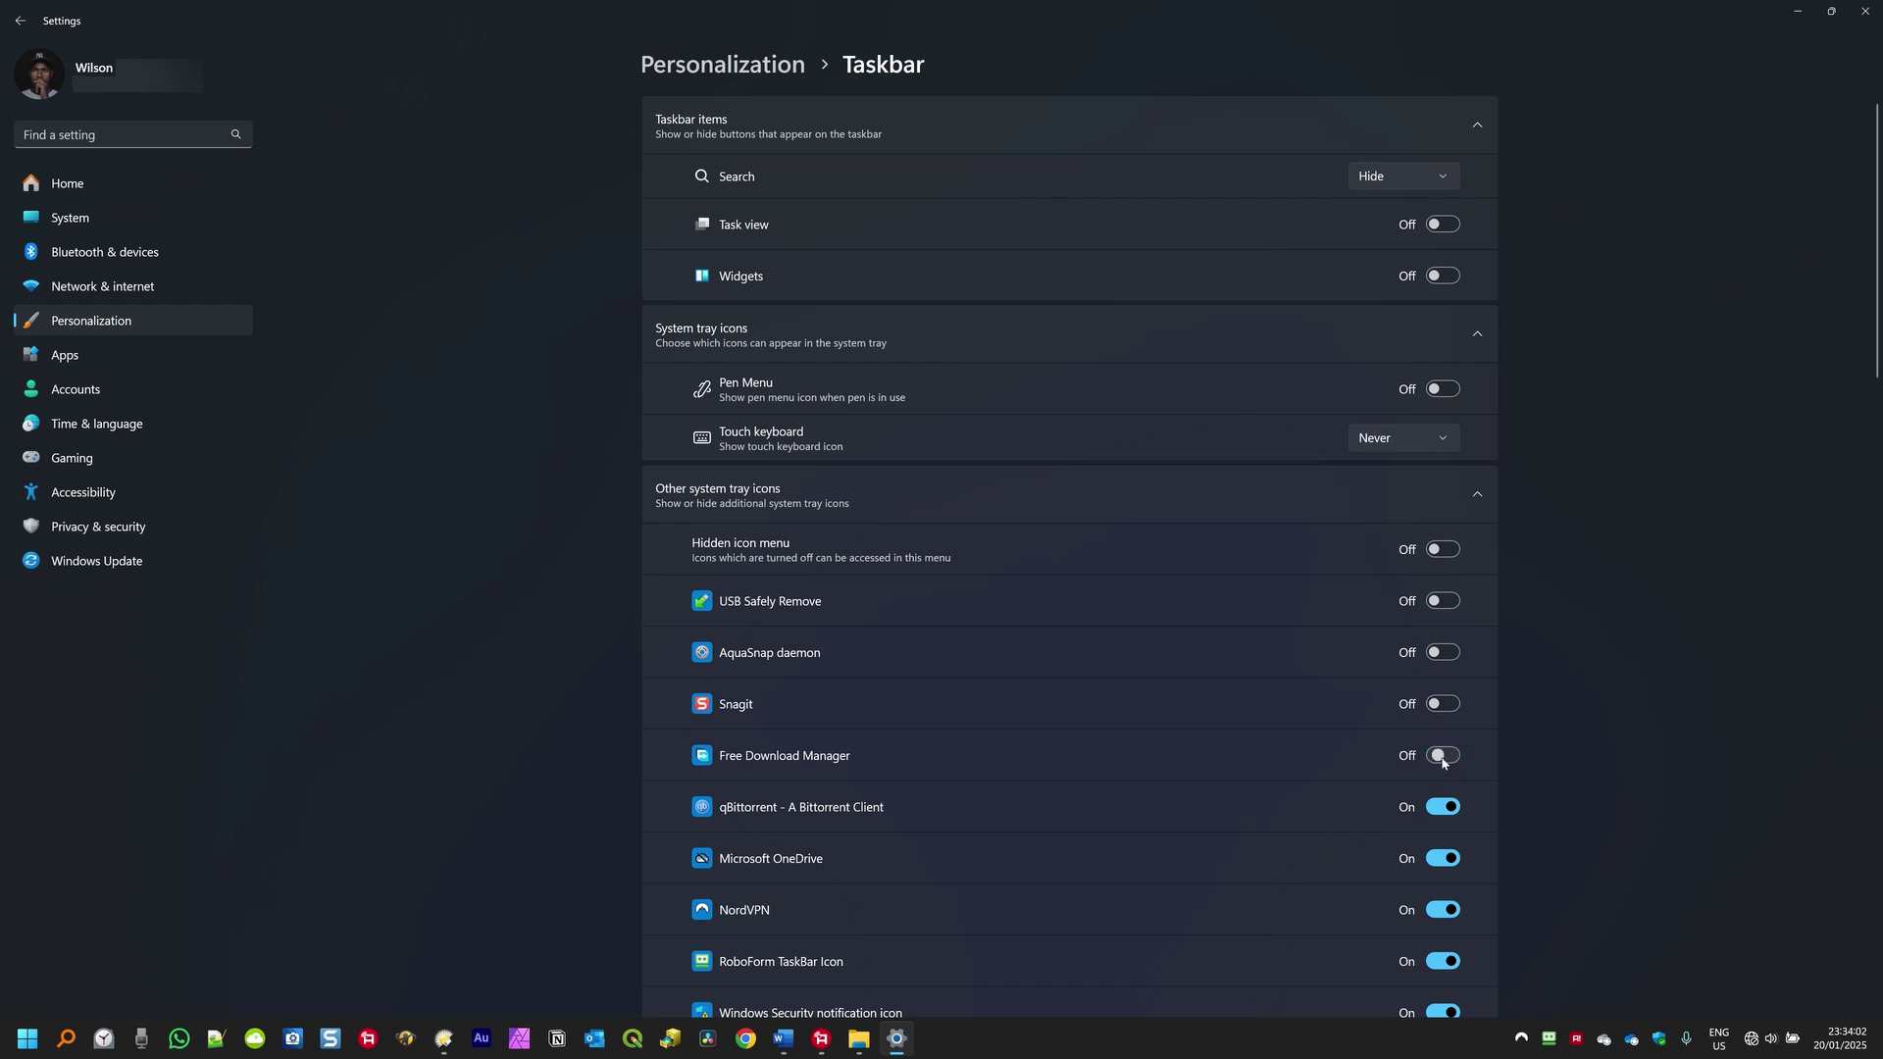
click(1443, 807)
click(1442, 859)
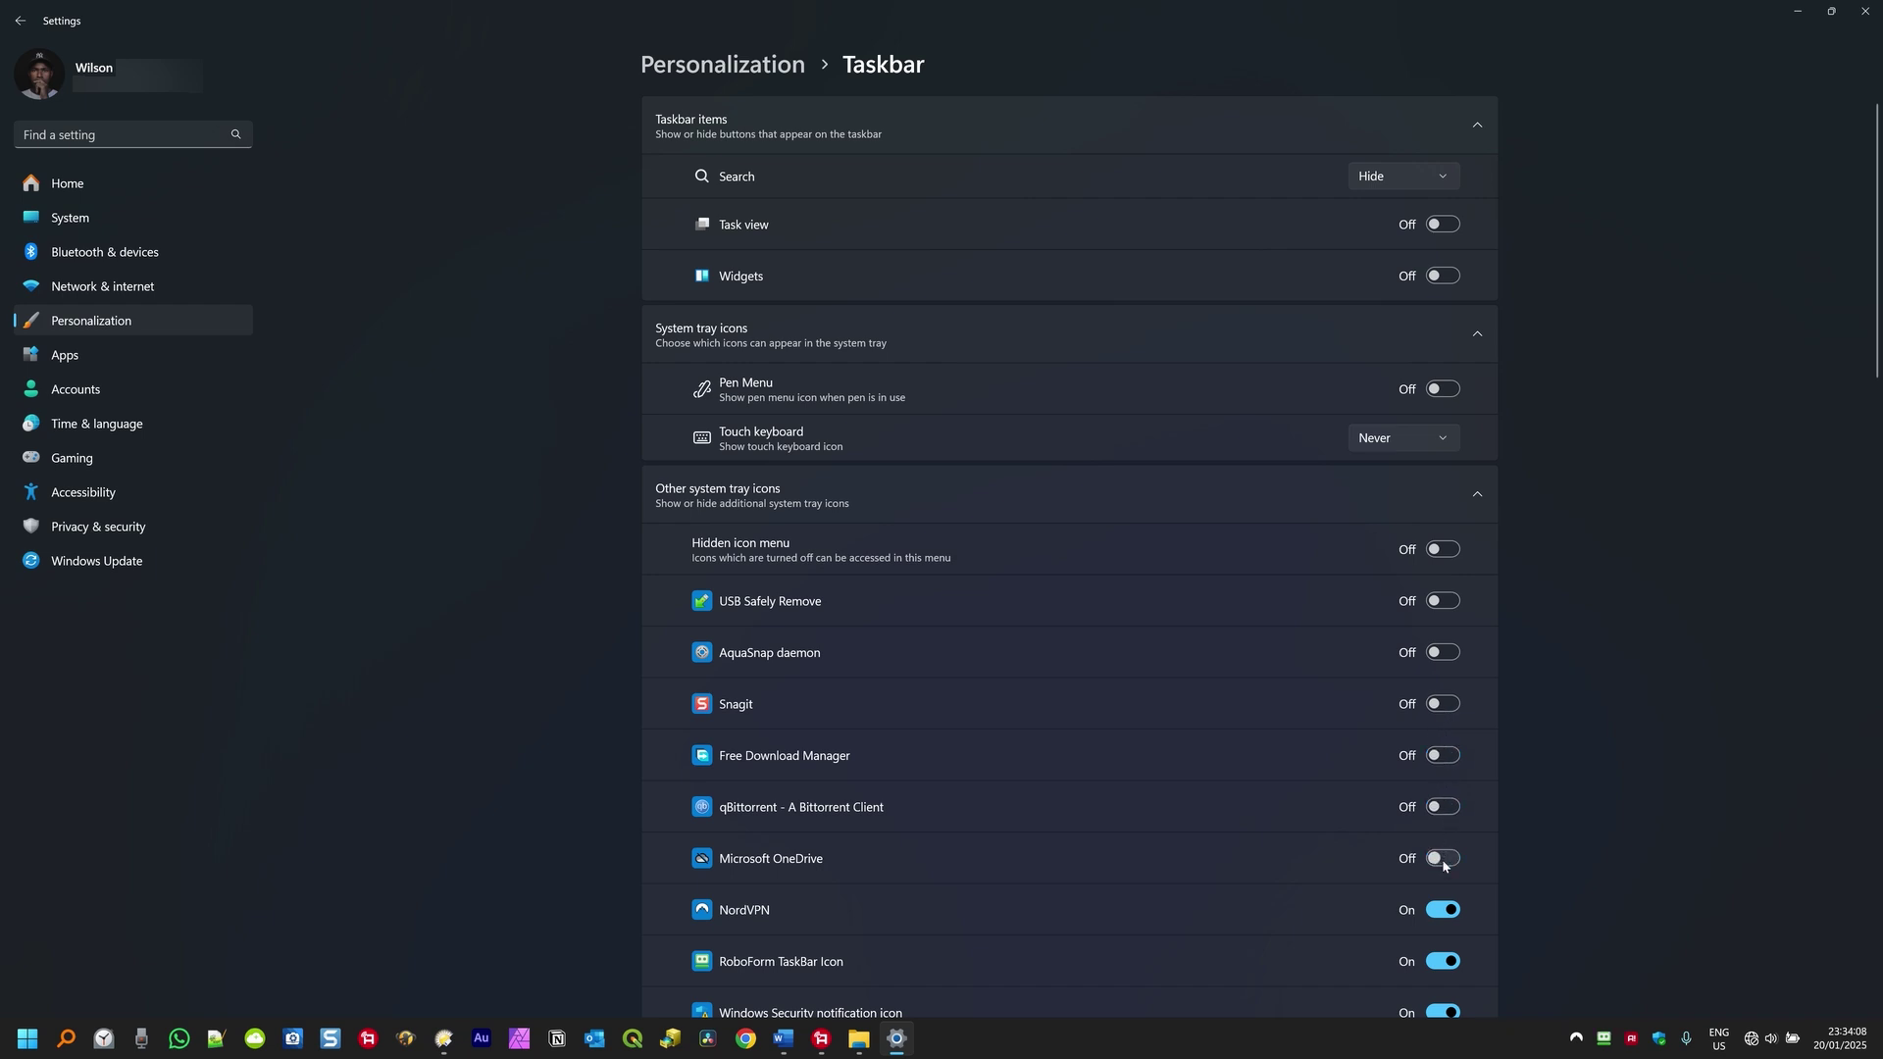
click(1443, 912)
click(1440, 963)
Turn the USB Safely Remove, AquaSnap daemon, Snagit, Free Download Manager, qBittorrent and Microsoft OneDrive tray icons back on.
click(1442, 602)
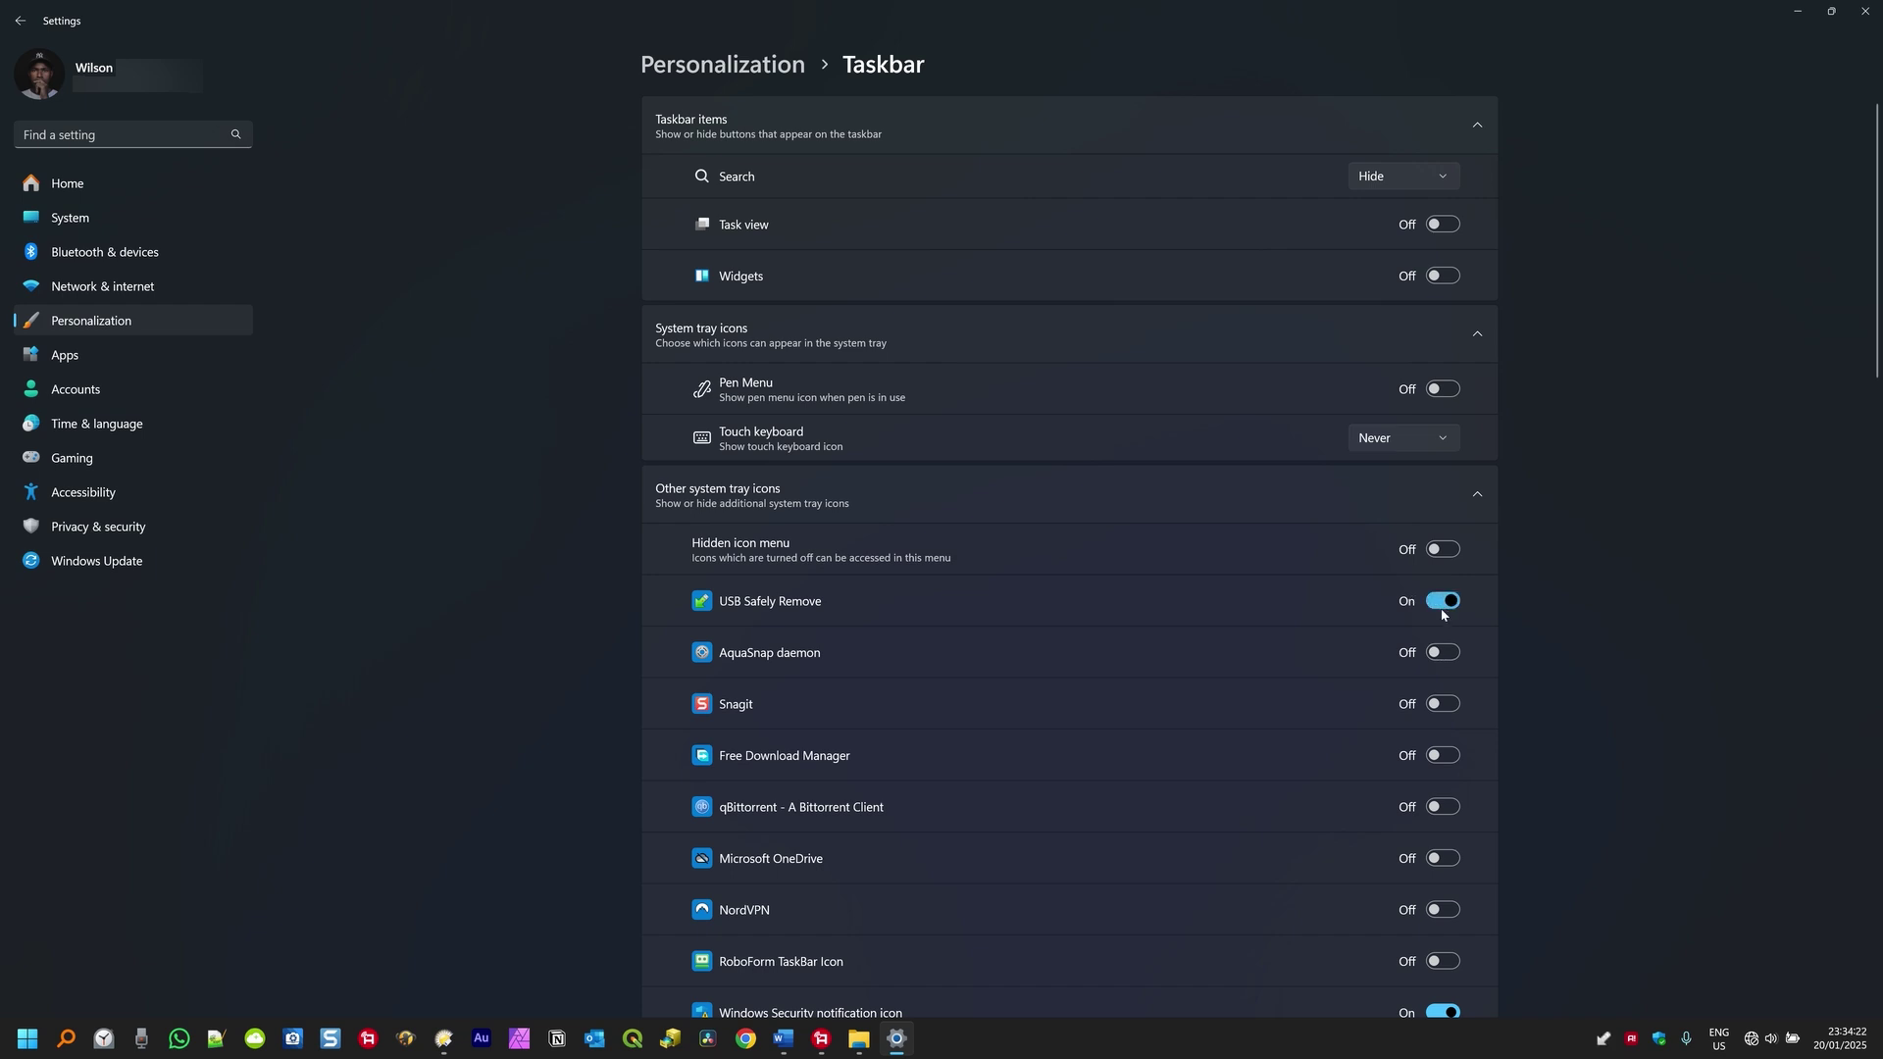
click(1448, 654)
click(1443, 704)
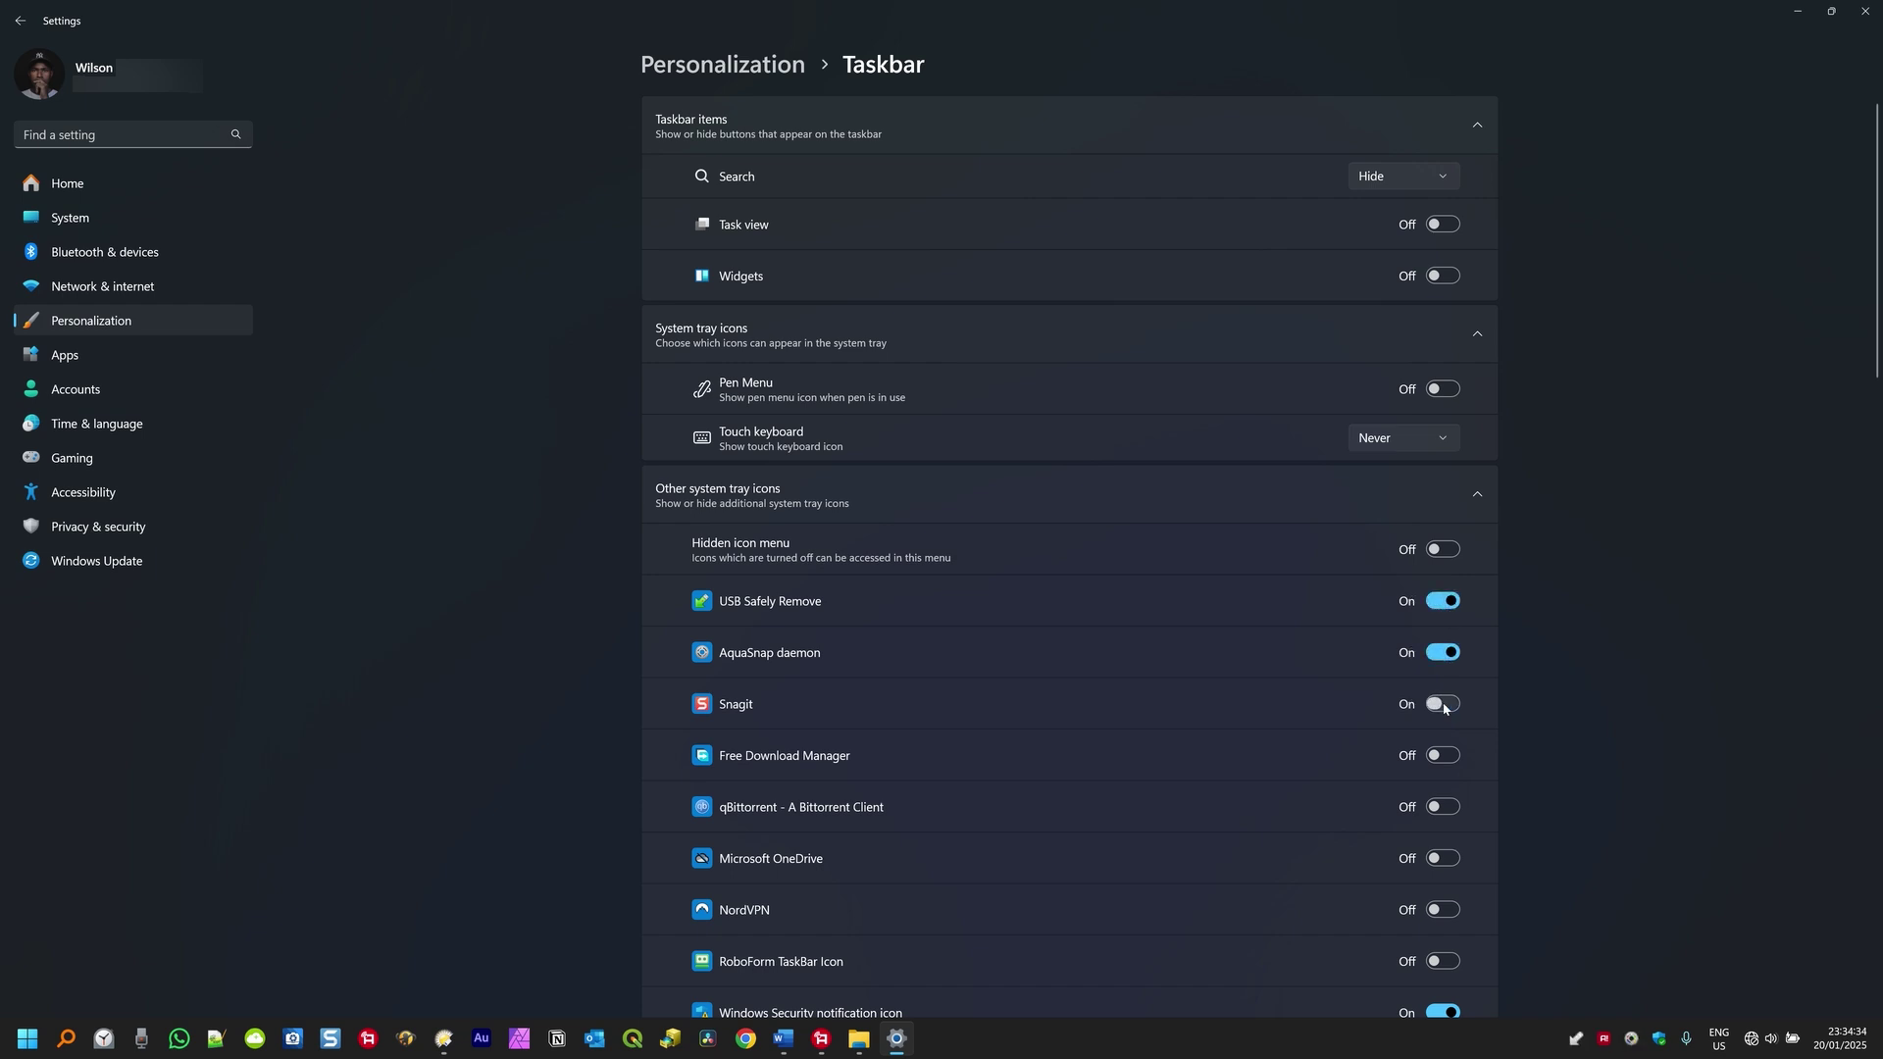
click(1442, 756)
click(1444, 810)
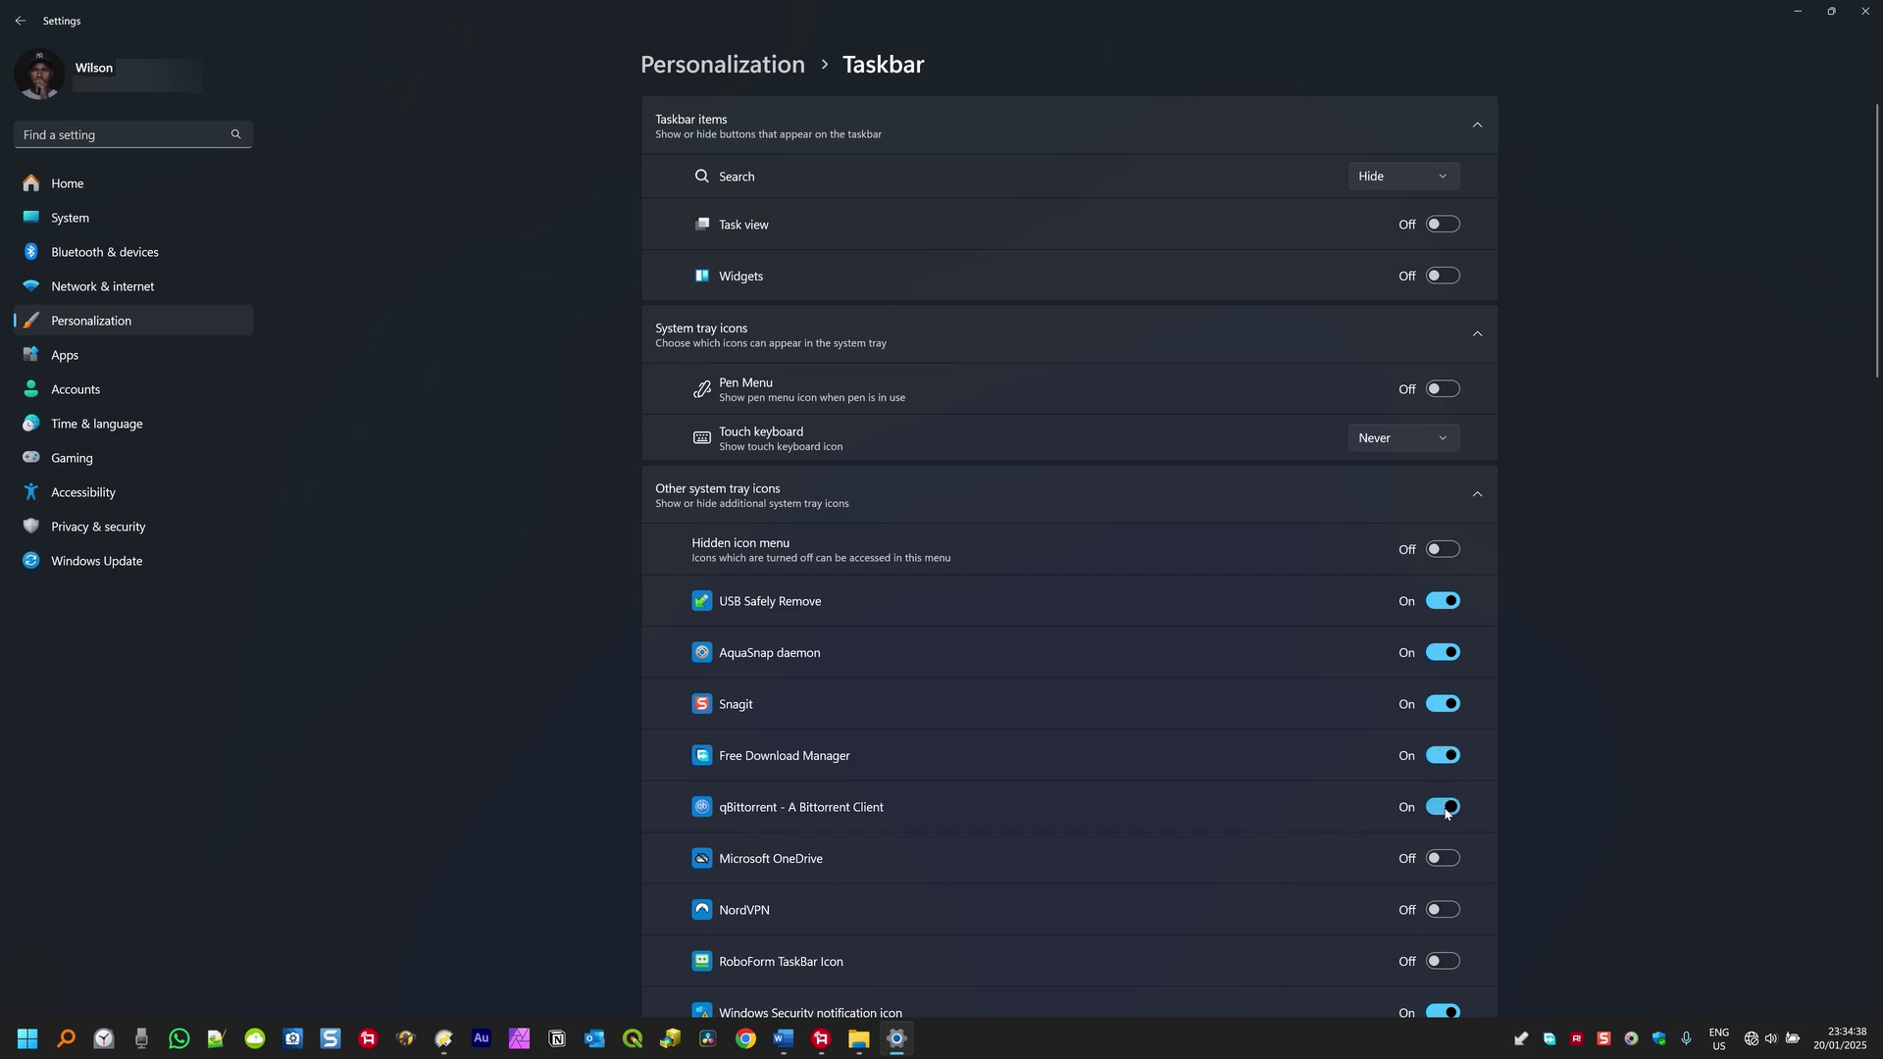
click(1448, 862)
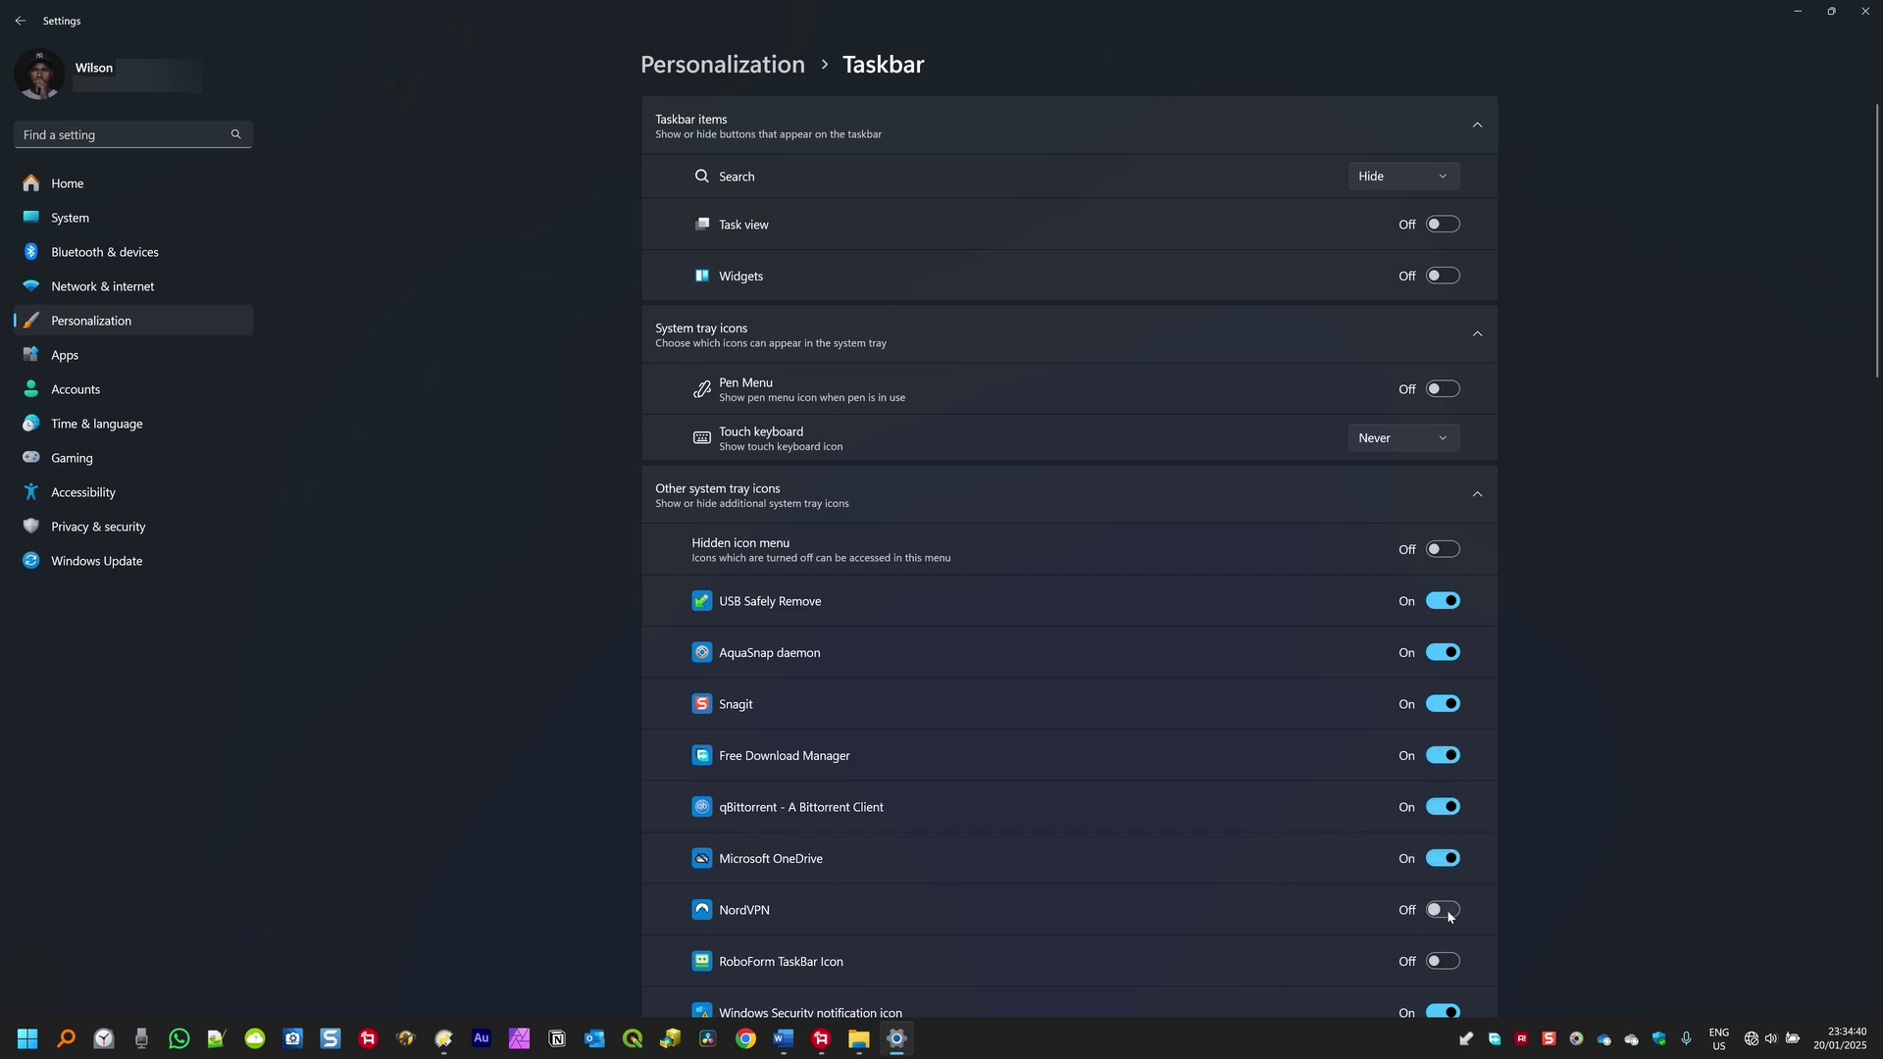